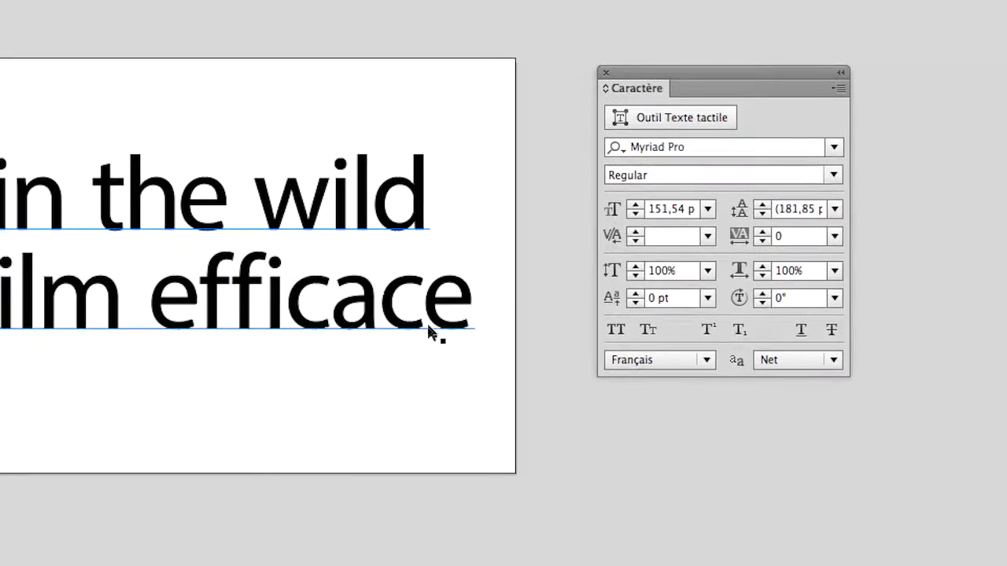
- Save the document as texte-05.ai in the "premiere approche du texte" folder, in Adobe Illustrator format with Illustrator CC compatibility
click(261, 382)
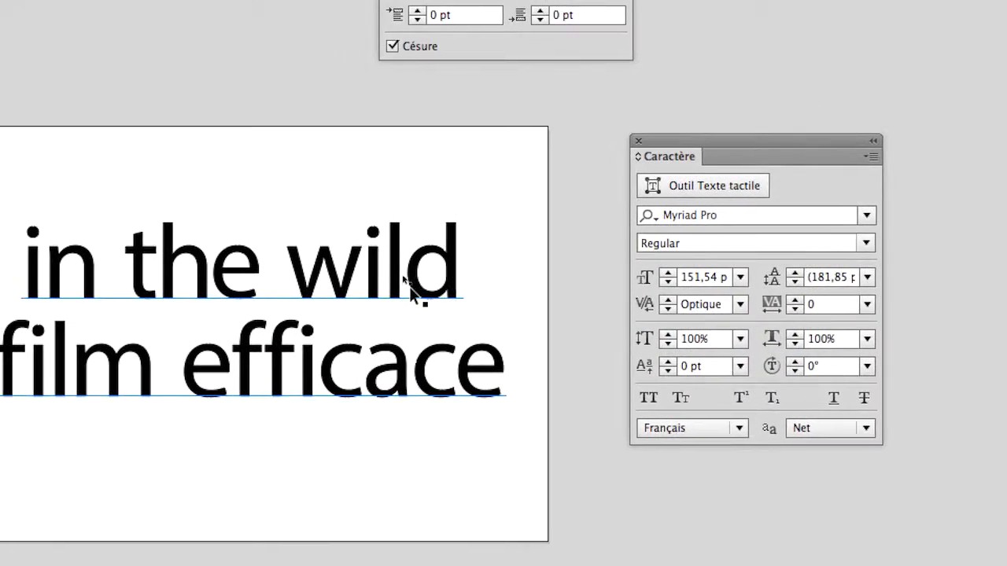
click(410, 289)
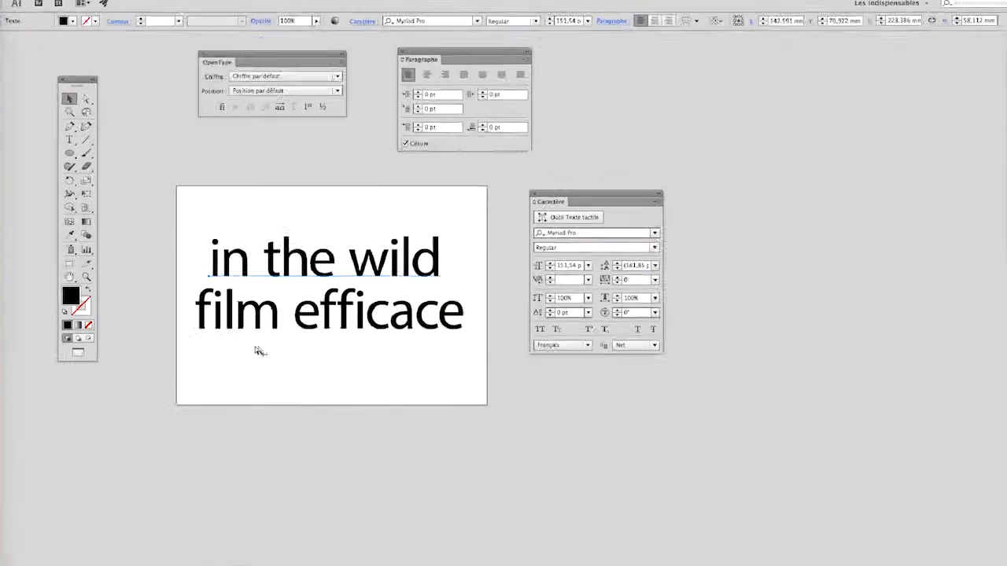
click(95, 5)
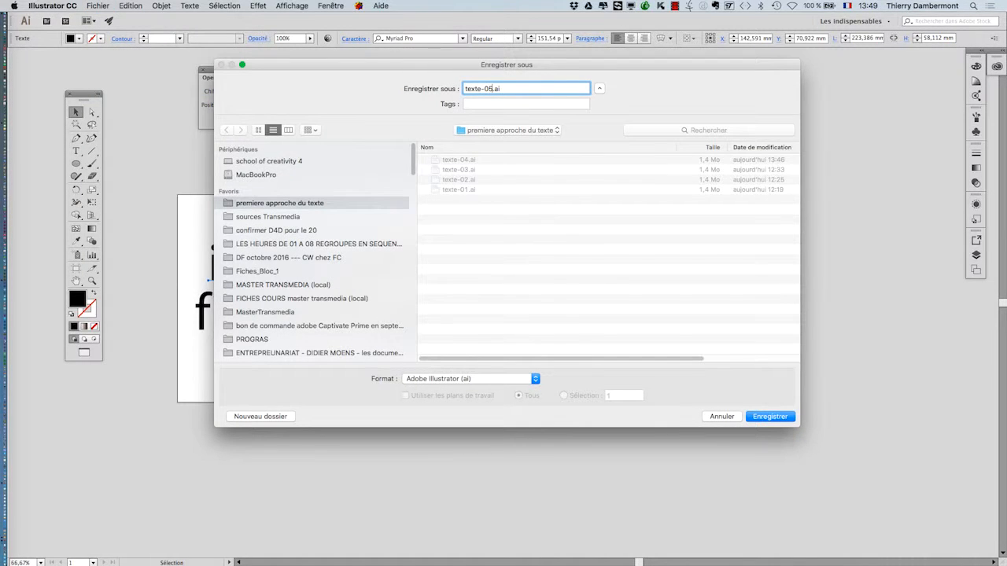
click(769, 417)
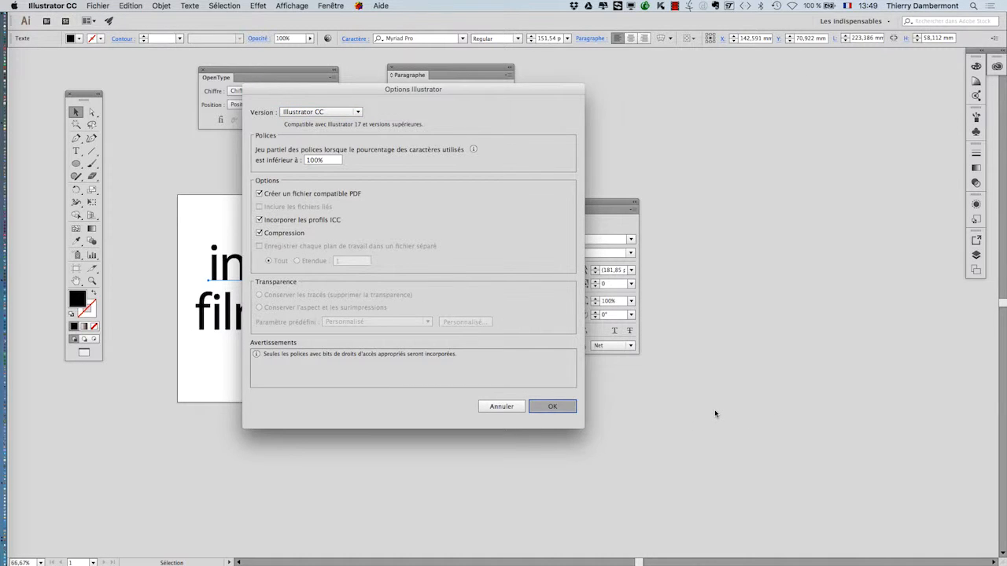
key(Return)
- Spread the text lines "in the wild" and "film efficace" further apart vertically and place the Caractère panel clear of the artboard
drag(559, 205, 703, 192)
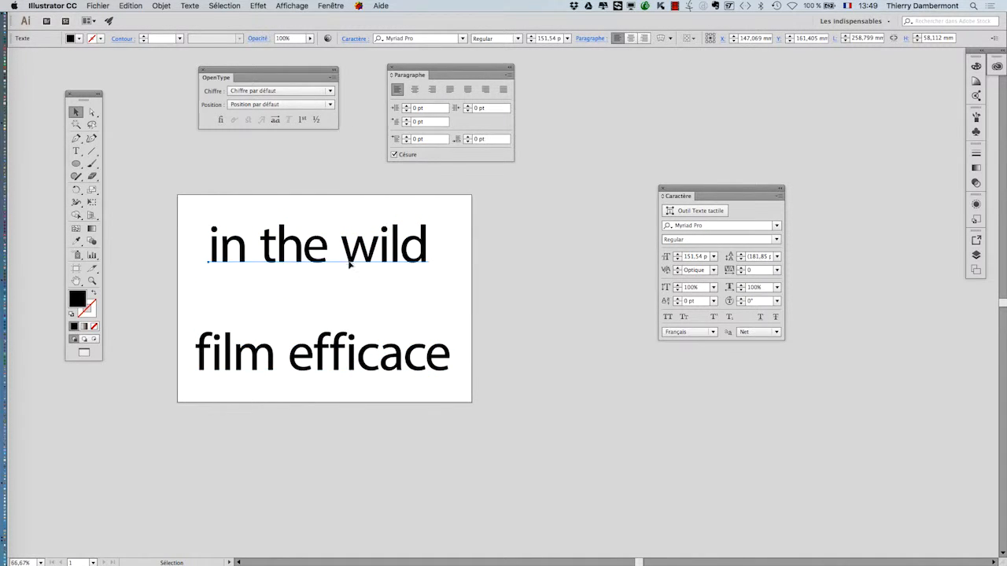
scroll(333, 279, up, 2)
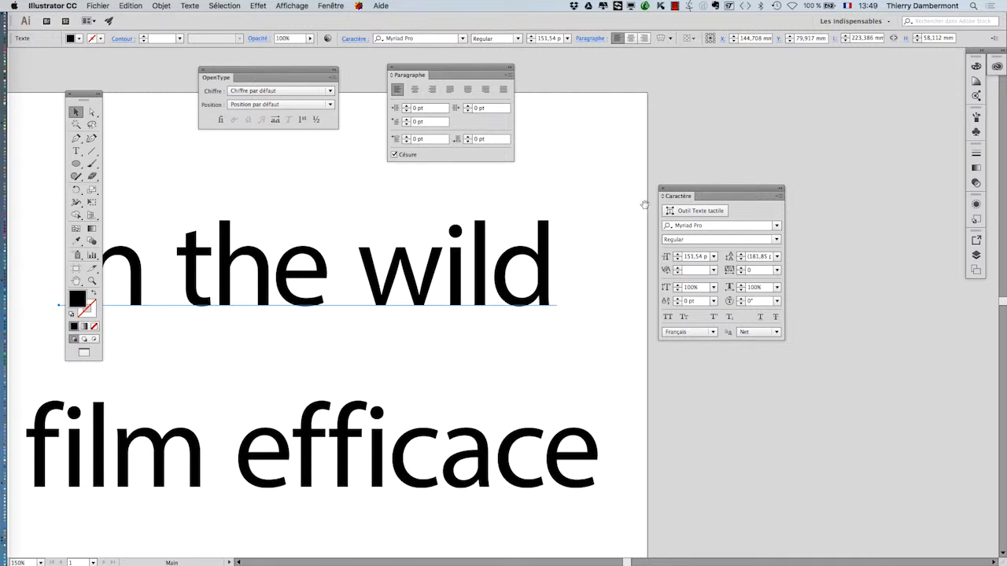
drag(678, 192, 830, 162)
scroll(521, 225, left, 5)
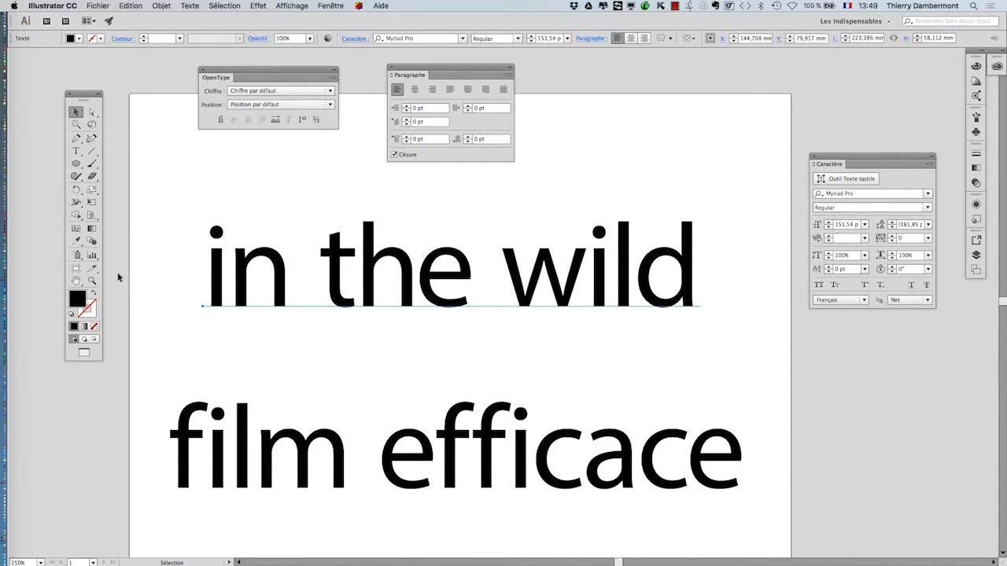
- Display the Aspect panel, detach it from Styles graphiques as a floating panel beside the text, and enlarge it
click(330, 6)
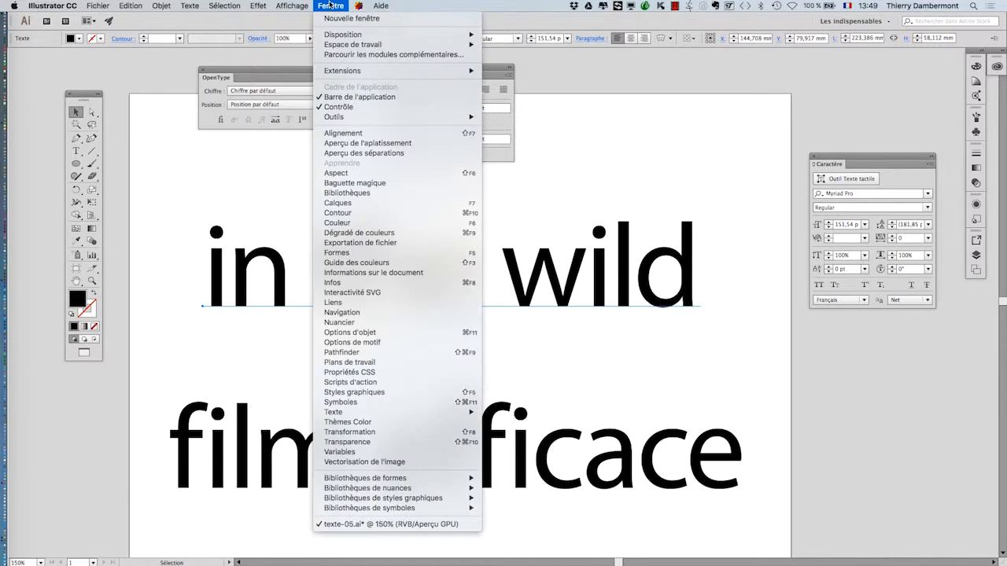
click(383, 174)
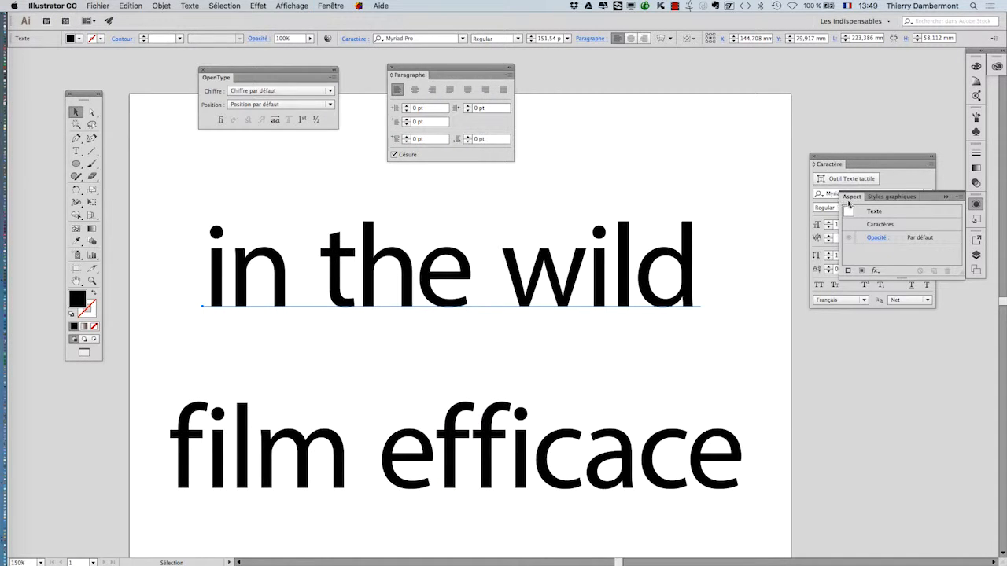
drag(768, 196, 519, 212)
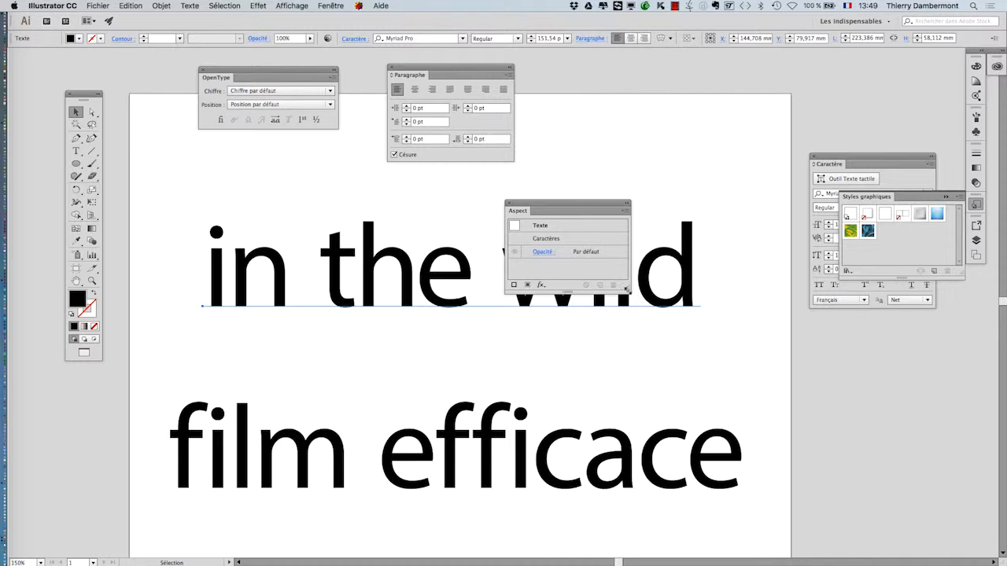
drag(627, 290, 704, 355)
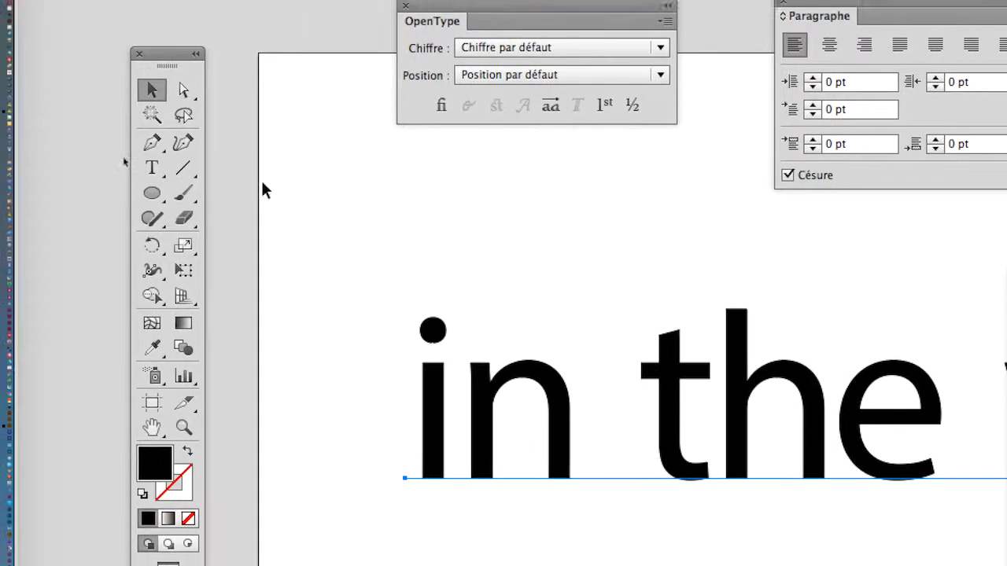
- Draw a black circle without a stroke above the word "wild" and bring the toolbox next to the Aspect panel
click(157, 189)
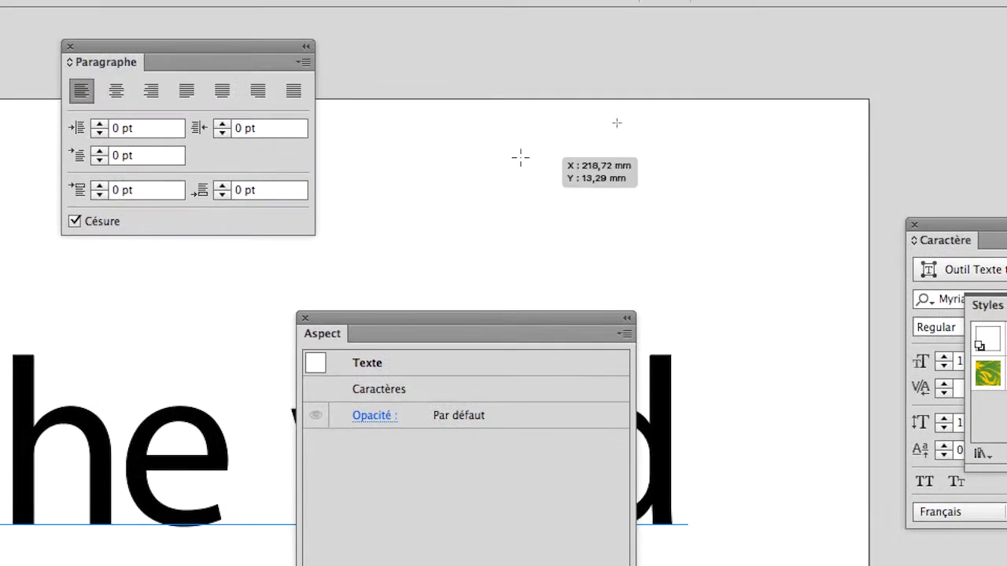
drag(464, 117, 560, 187)
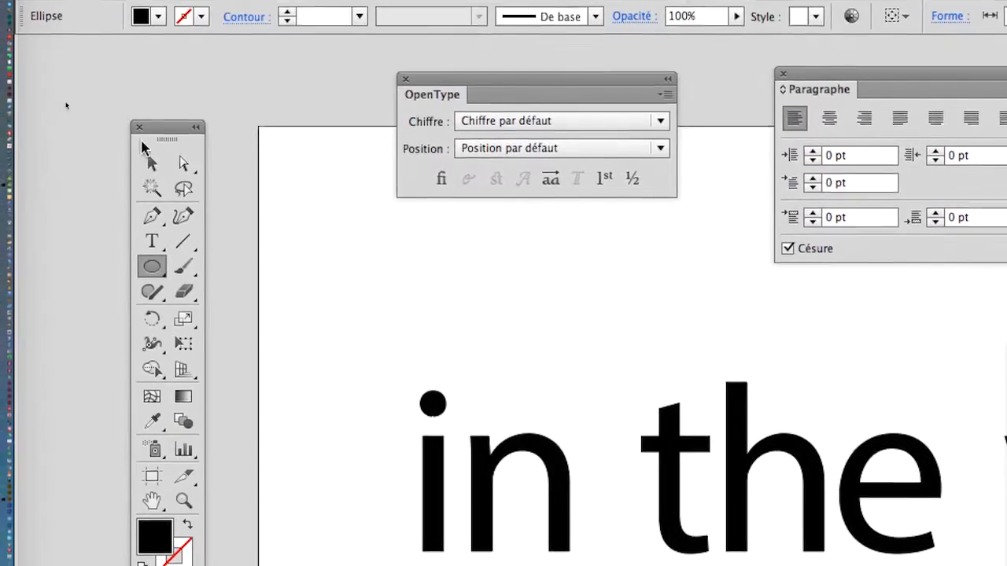
drag(157, 125, 864, 283)
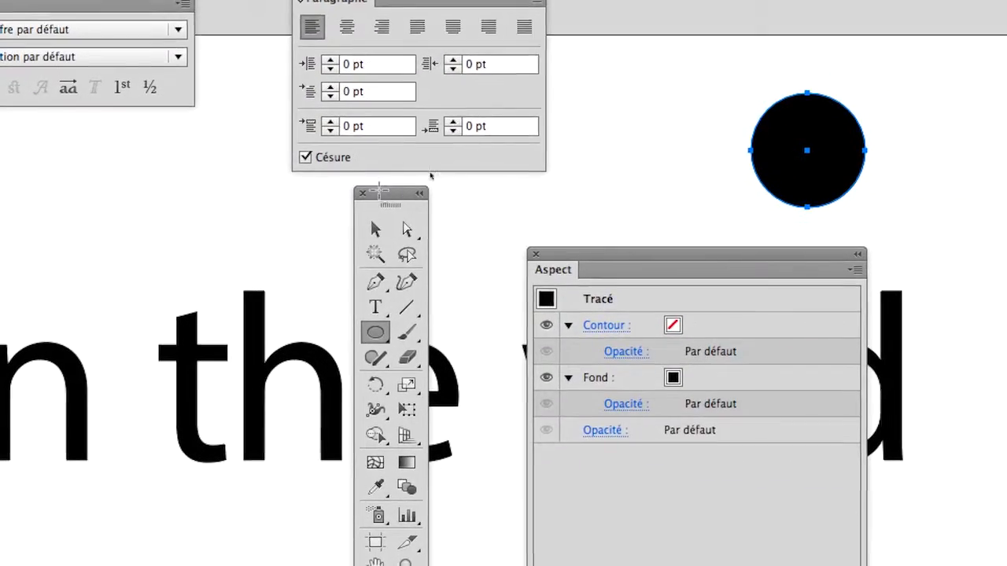
click(858, 321)
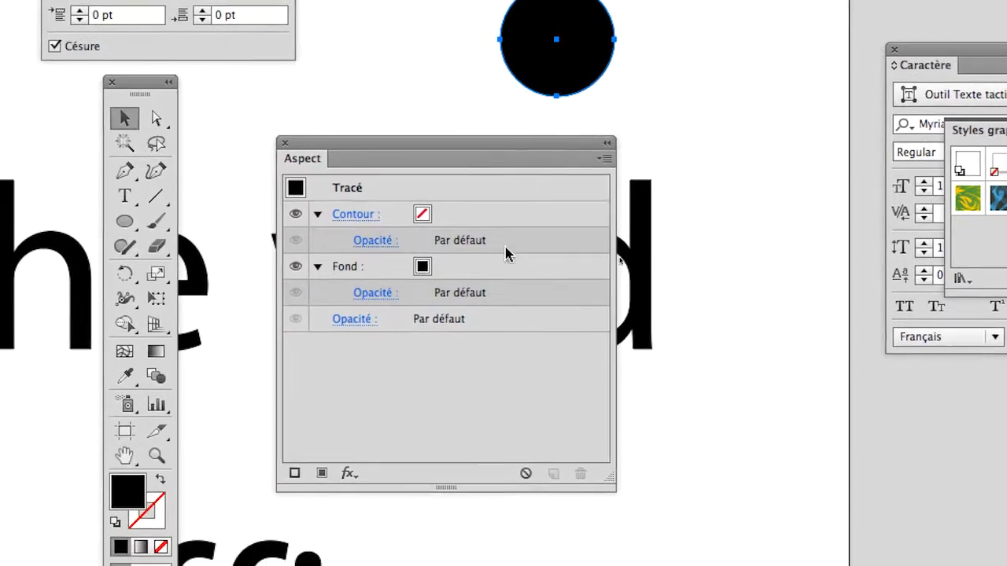
- Compare the appearance attributes of the circle with those of the "in the wild" text object, clearing the toolbox from the text
click(500, 260)
click(472, 203)
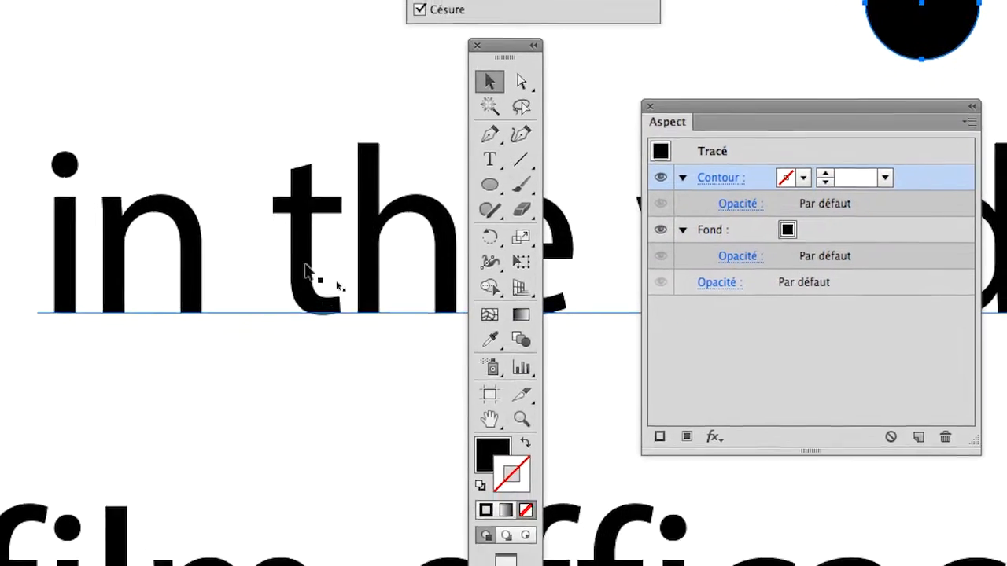
click(299, 305)
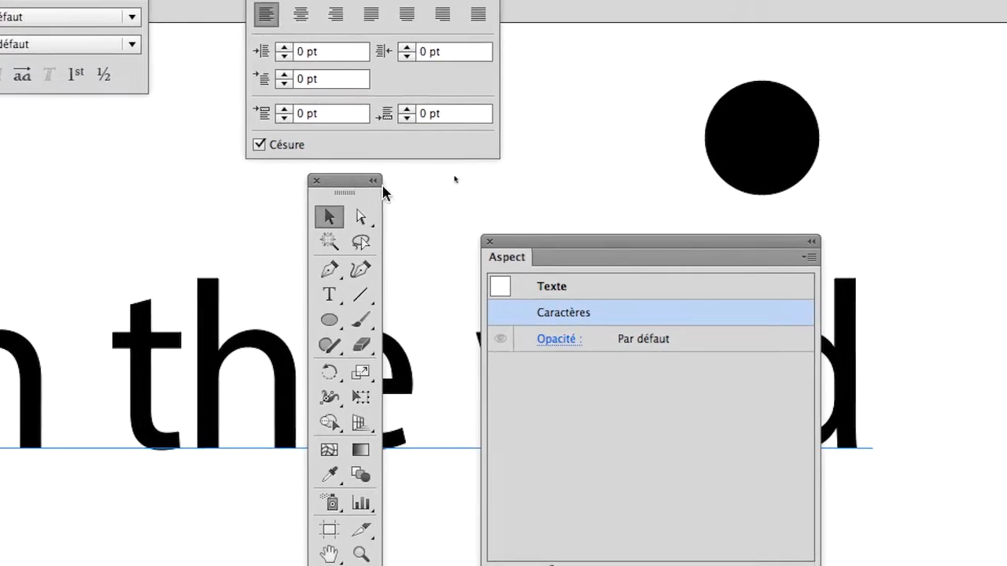
drag(349, 179, 144, 159)
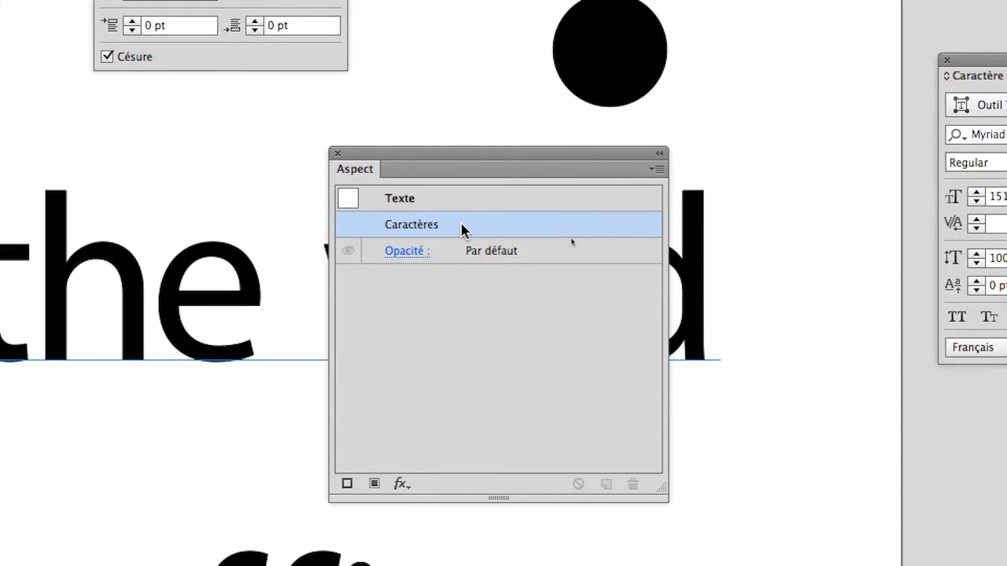
- Access the character-level appearance of the "in the wild" text and review the options available for it
double_click(834, 137)
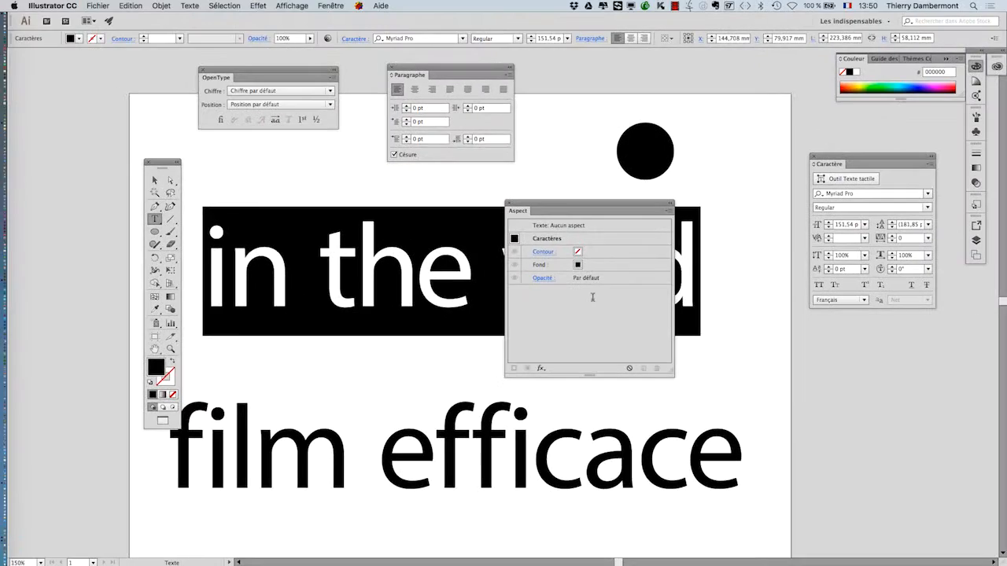
drag(591, 205, 630, 195)
click(752, 193)
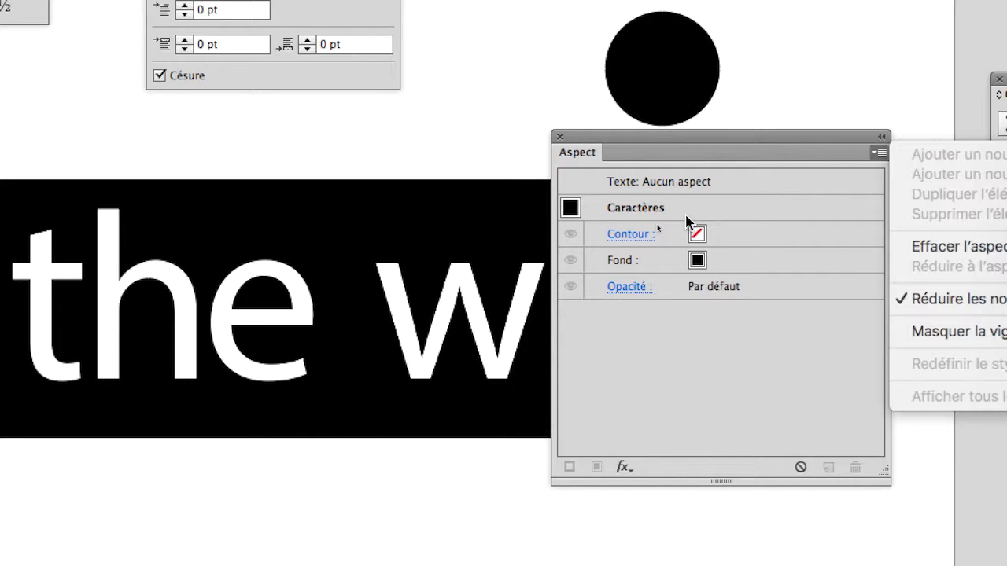
key(Escape)
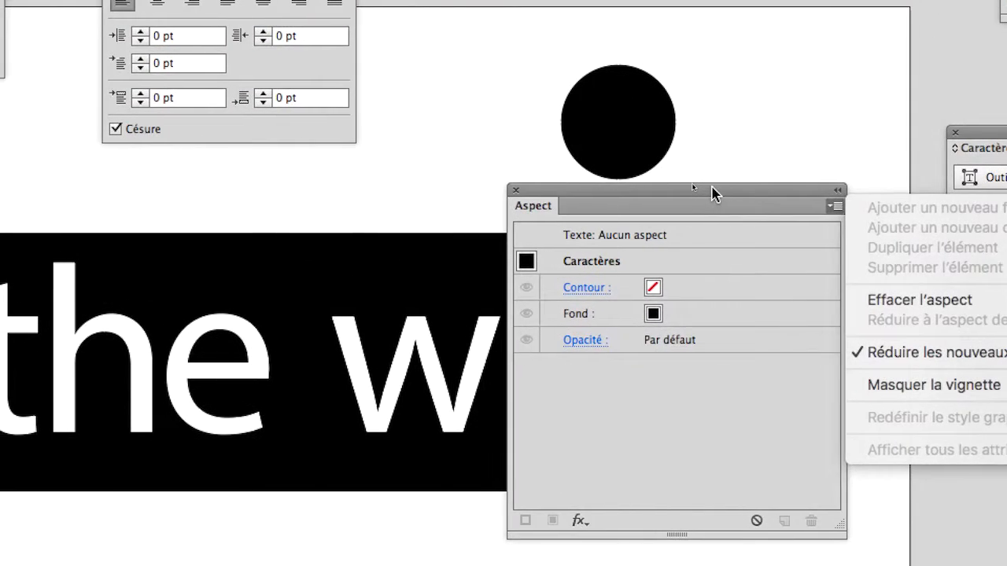
click(976, 95)
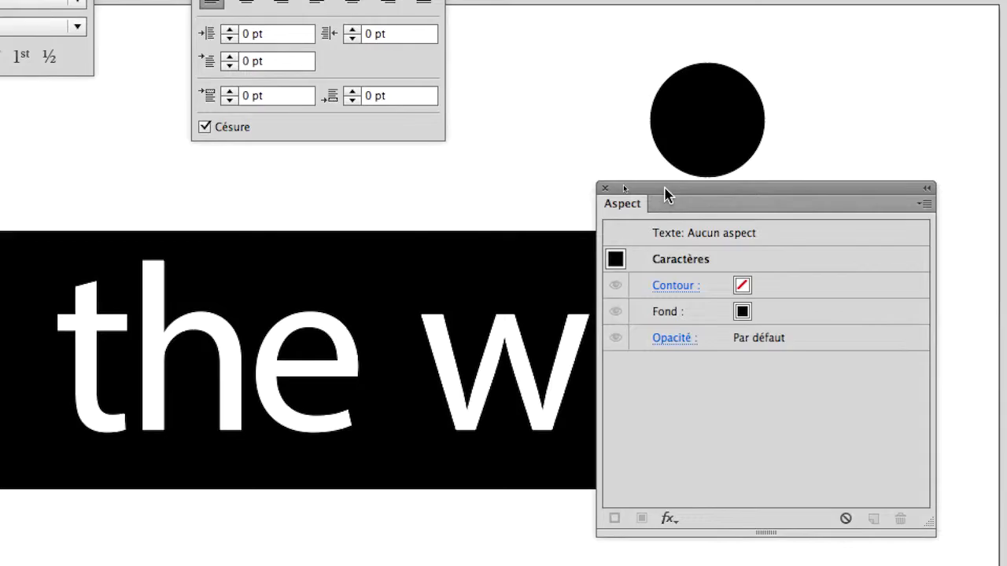
- Set the fill of all the "in the wild" characters to [Sans] in their appearance attributes
drag(668, 194, 505, 189)
click(598, 305)
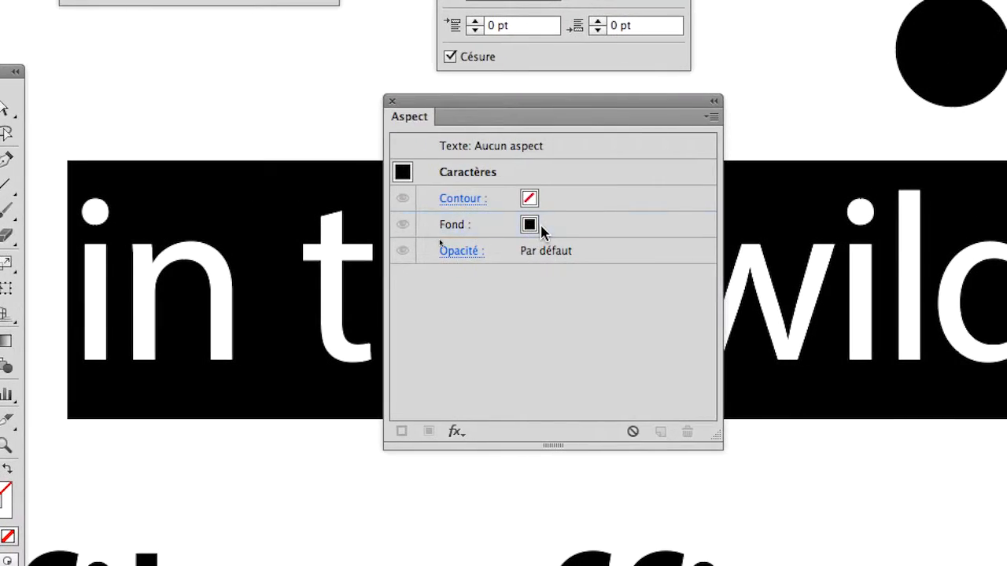
click(543, 226)
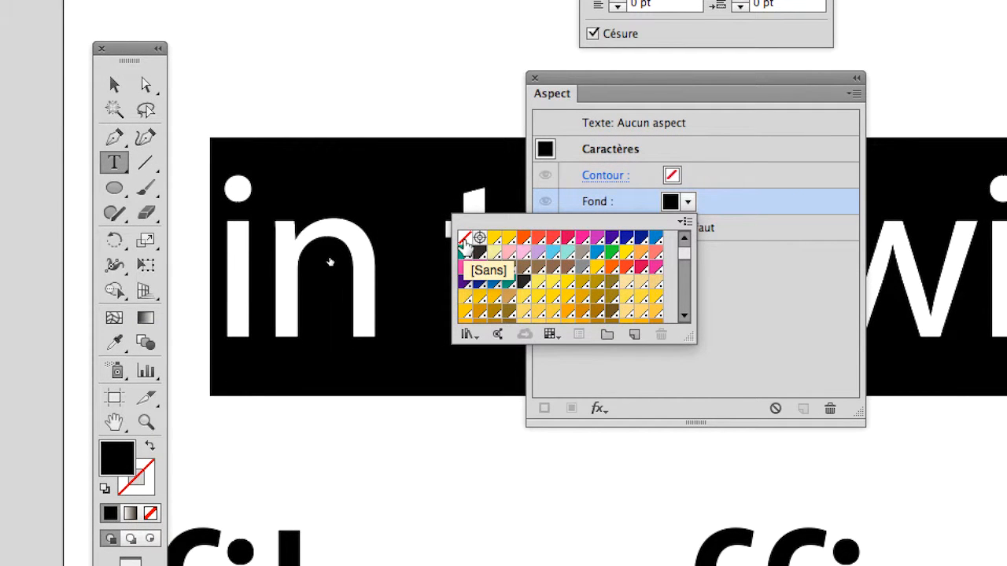
click(464, 240)
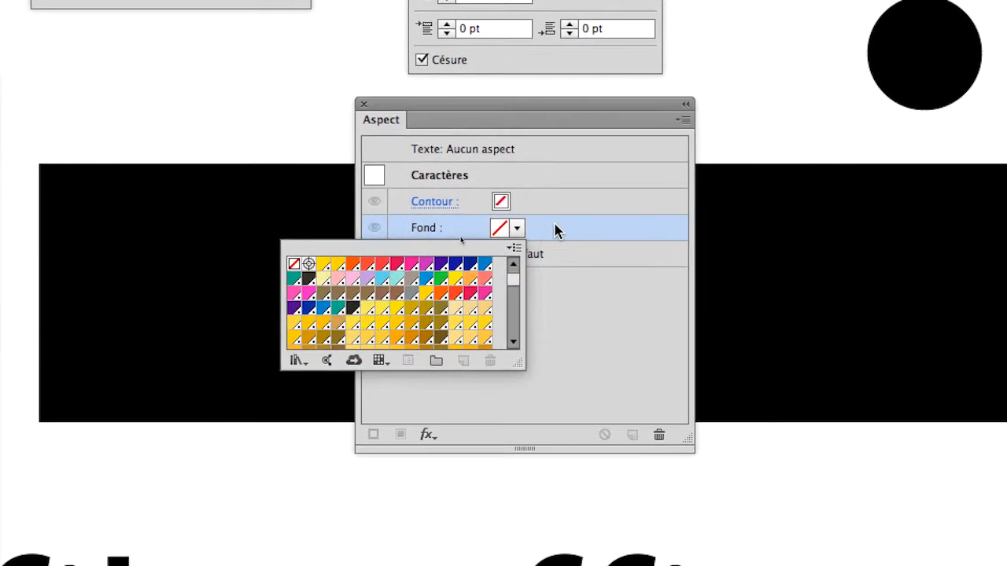
click(556, 225)
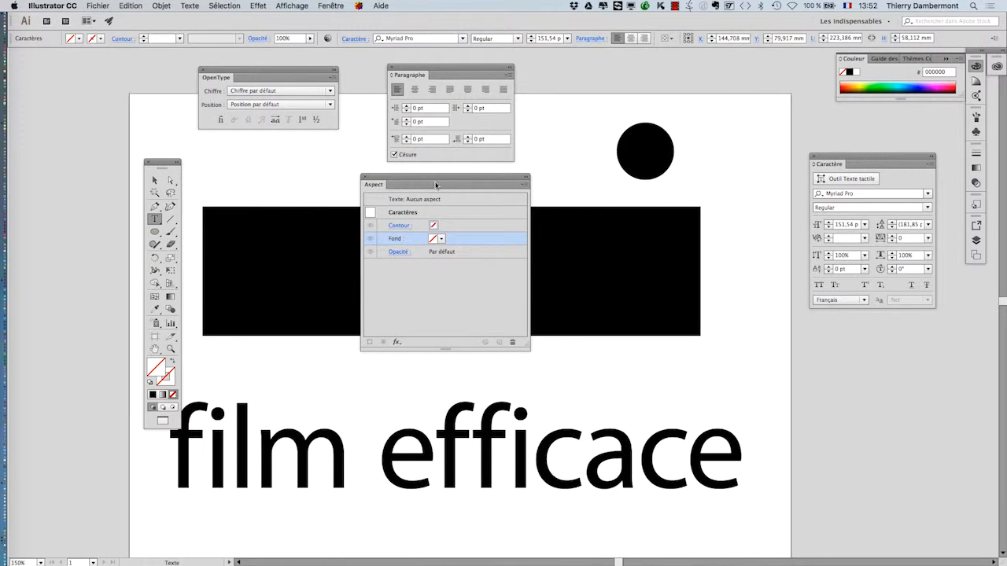
- Switch between the character and text-object levels of "in the wild", ending on the text object, and move the Aspect panel off the text
drag(435, 185, 729, 233)
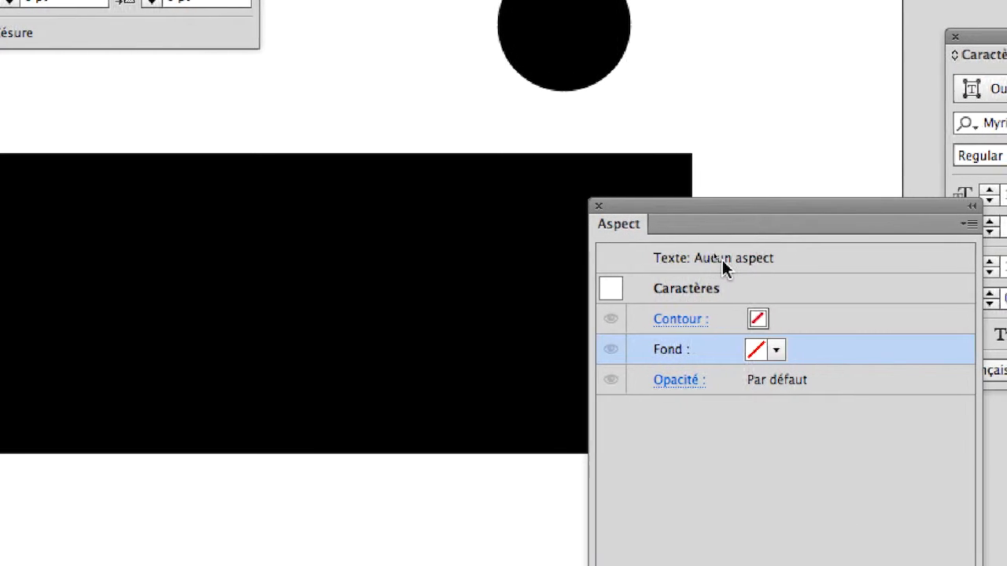
click(725, 259)
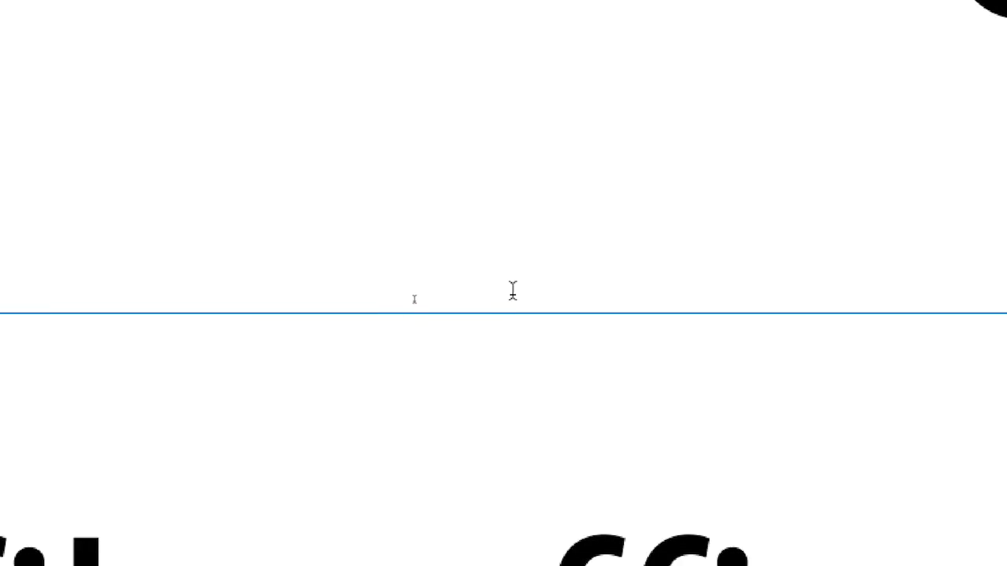
drag(212, 198, 779, 232)
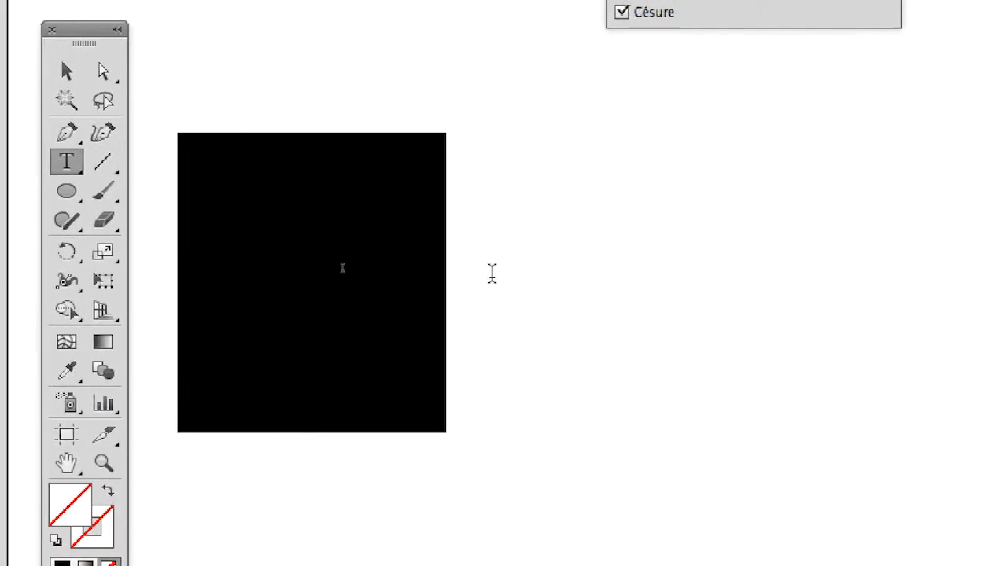
drag(464, 279, 371, 278)
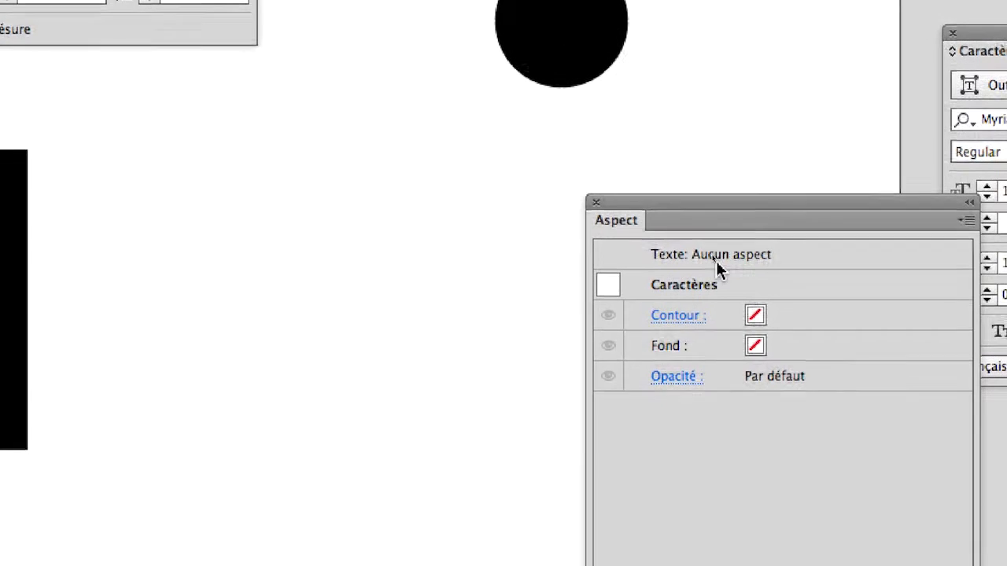
click(715, 261)
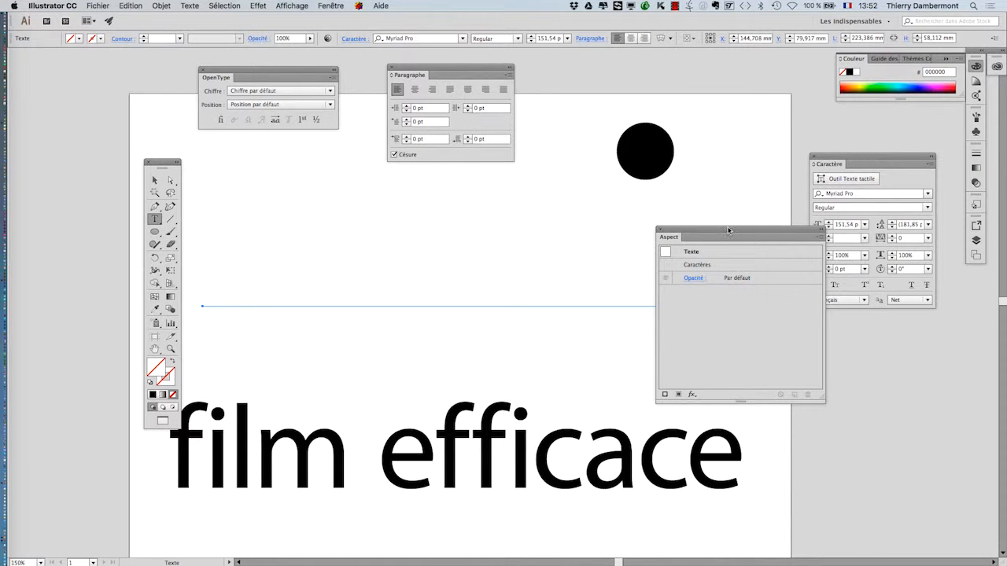
drag(728, 230, 830, 147)
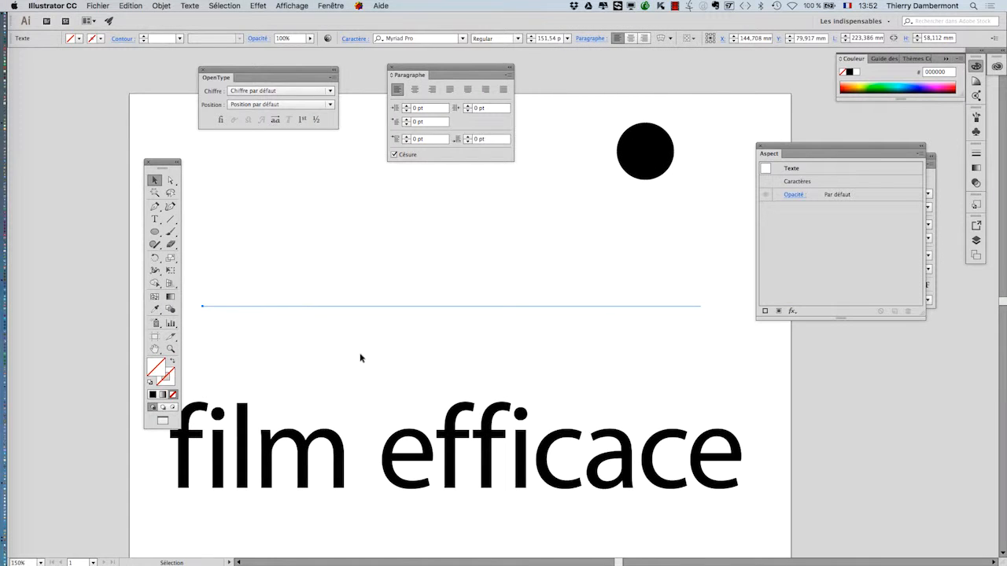
- Reveal the unfilled "in the wild" text in outline display, select it, and return to the GPU preview
click(290, 6)
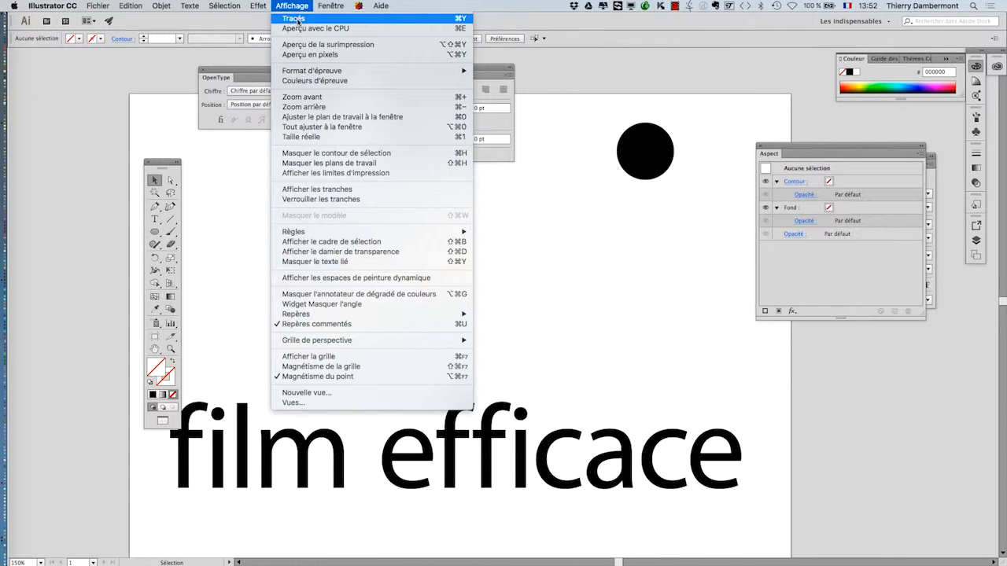
click(298, 19)
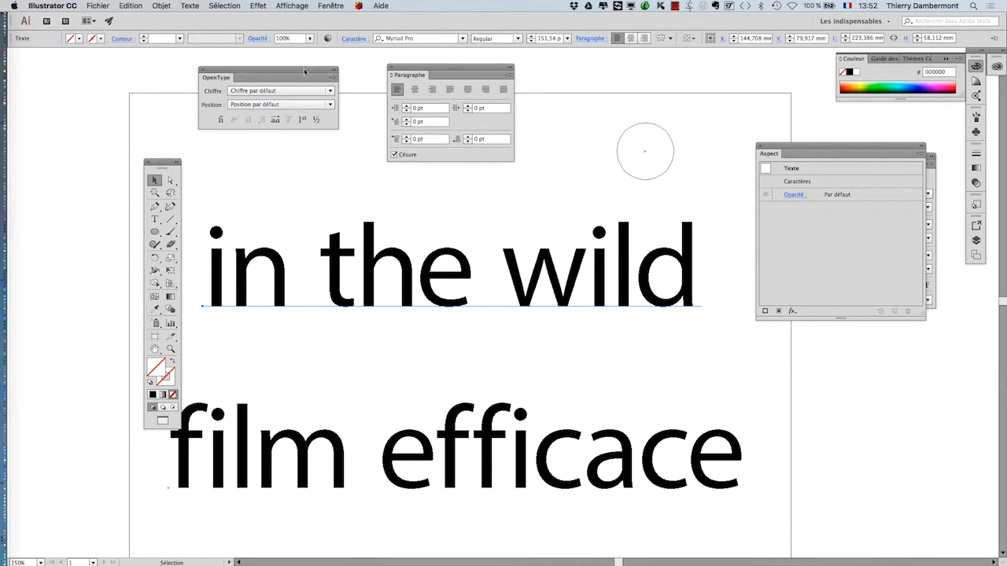
click(291, 5)
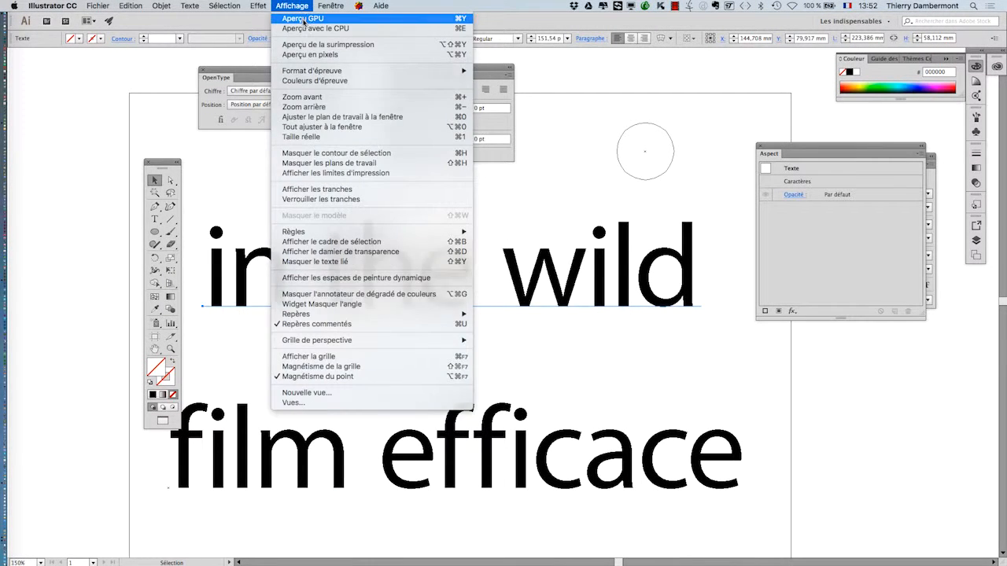
click(302, 17)
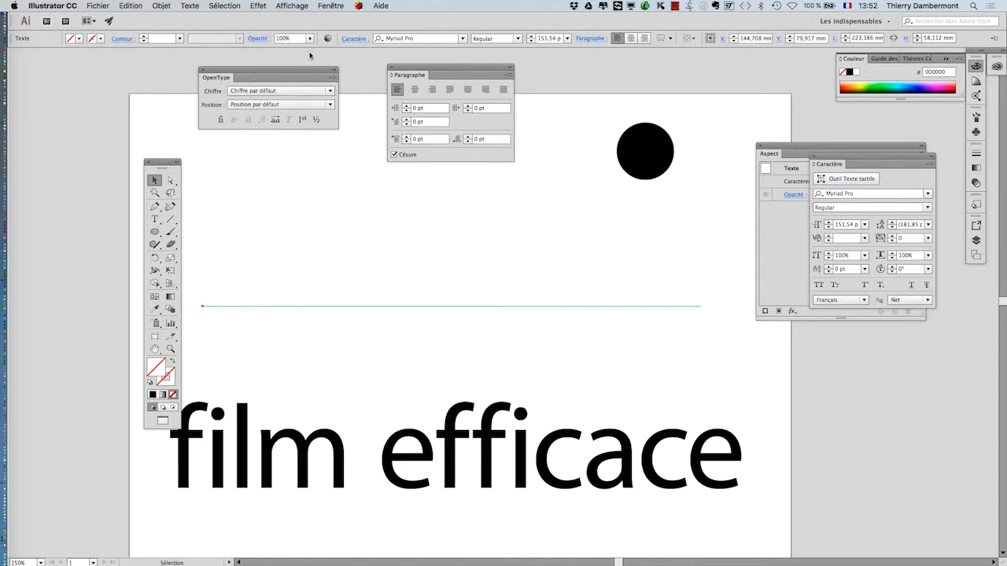
- Move the toolbox clear of the artboard, reselect "in the wild" by its anchor in outline display, and restore the preview
click(258, 5)
click(284, 17)
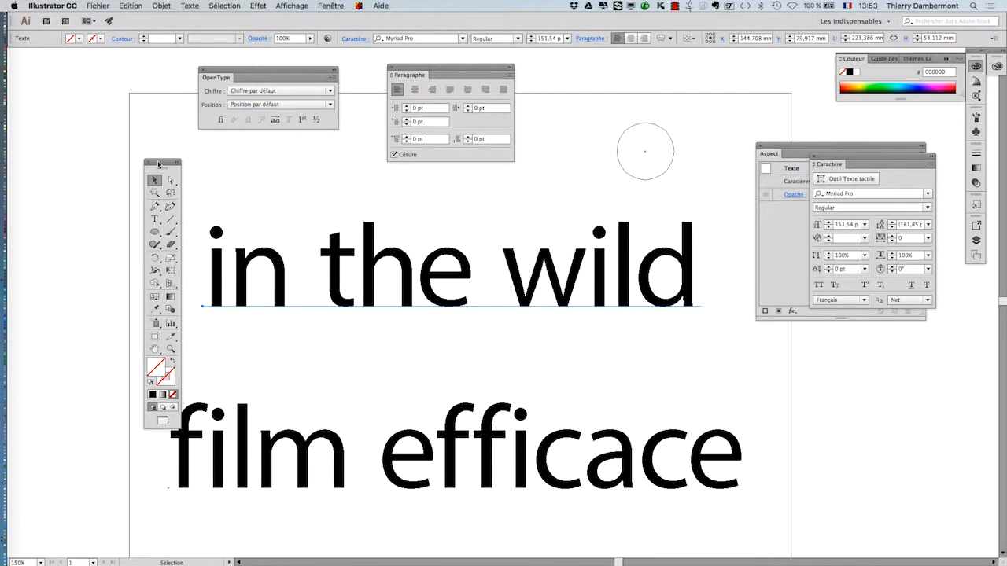
drag(161, 164, 106, 155)
click(196, 348)
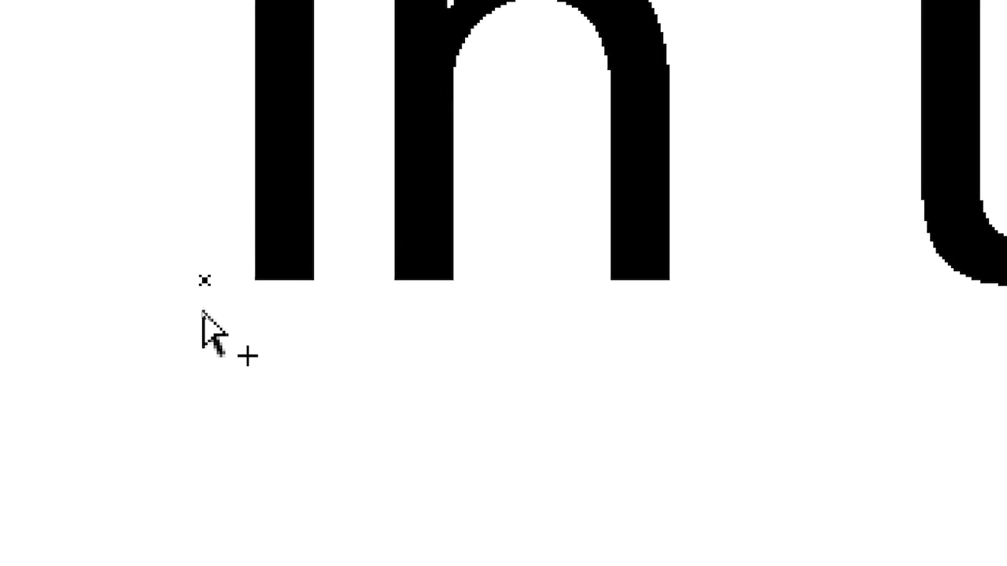
click(205, 279)
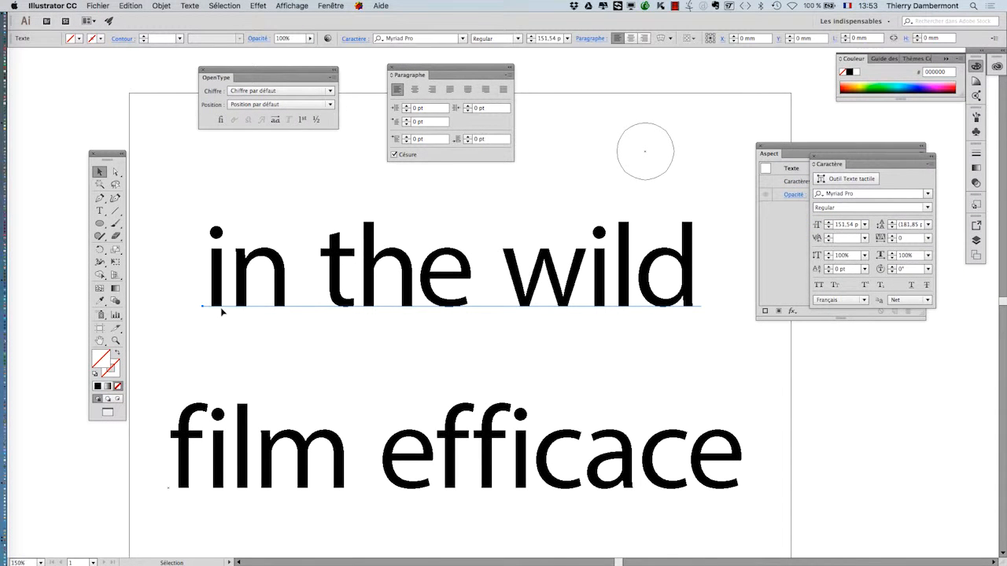
click(277, 6)
click(295, 21)
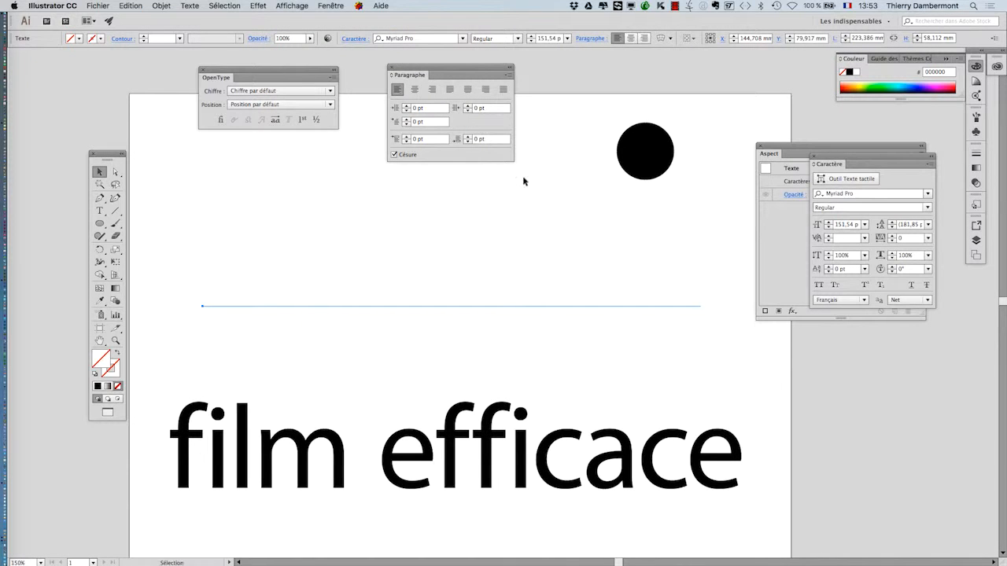
- Spread out the Paragraphe, Caractère and Aspect panels so they no longer overlap each other
drag(454, 66, 423, 58)
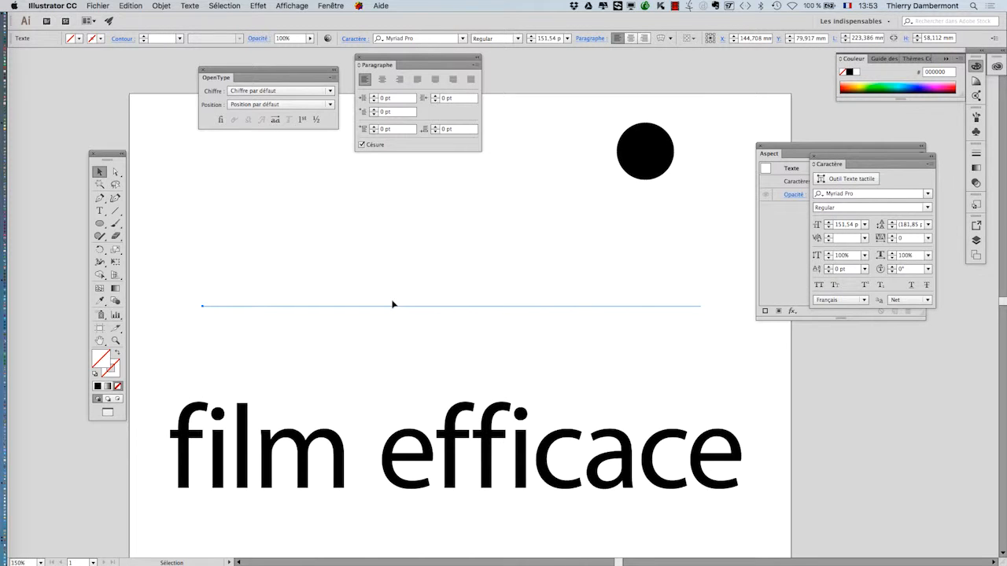
drag(825, 162, 855, 382)
drag(778, 147, 744, 130)
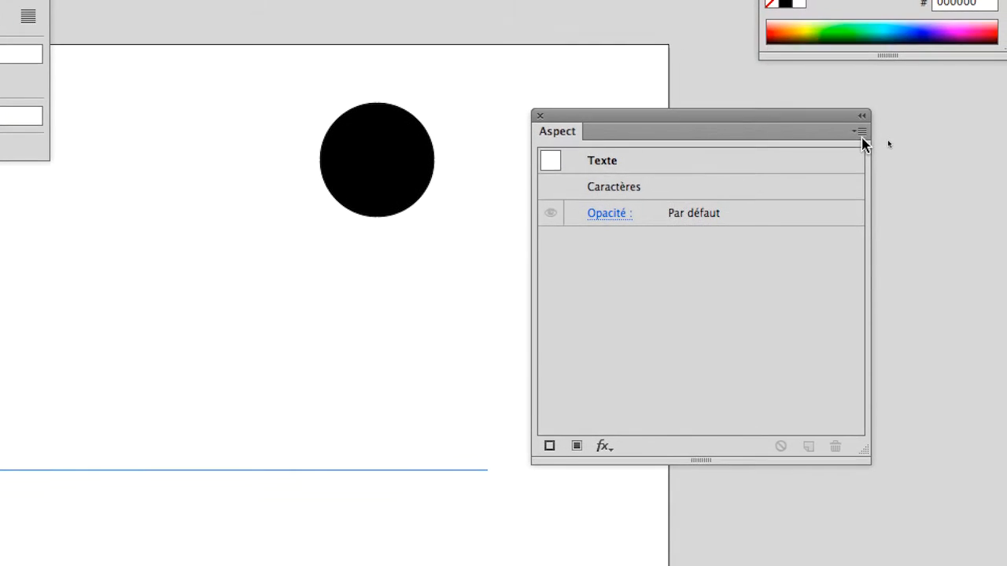
- Add a new fill to the "in the wild" text object and examine the lettering of "wild" up close
click(860, 130)
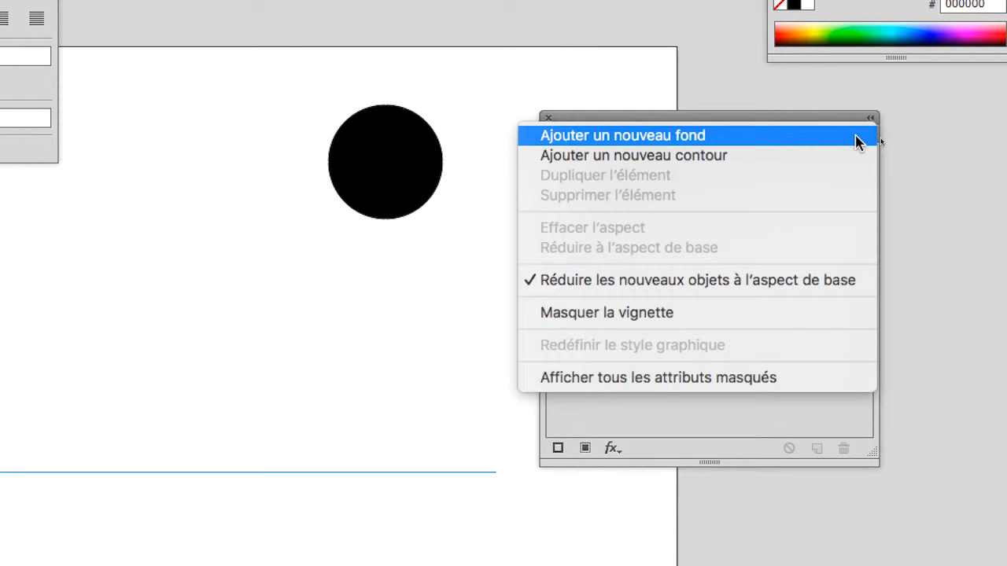
click(857, 142)
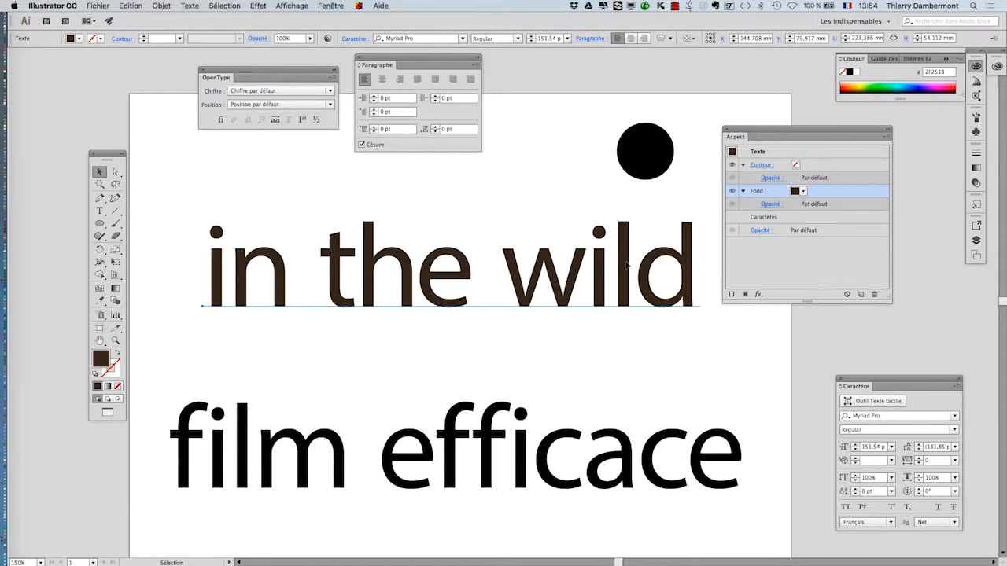
scroll(627, 262, up, 5)
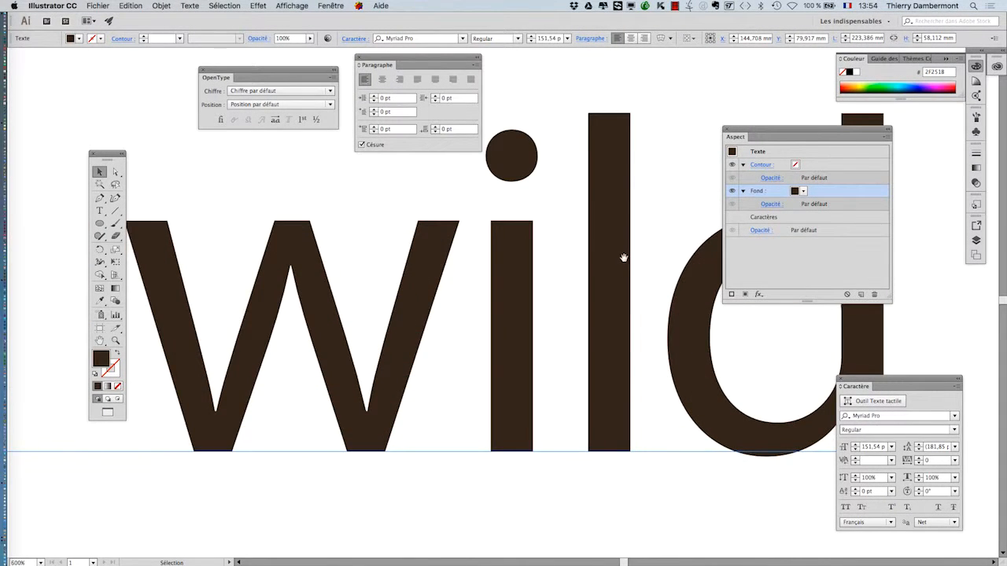
drag(625, 258, 553, 310)
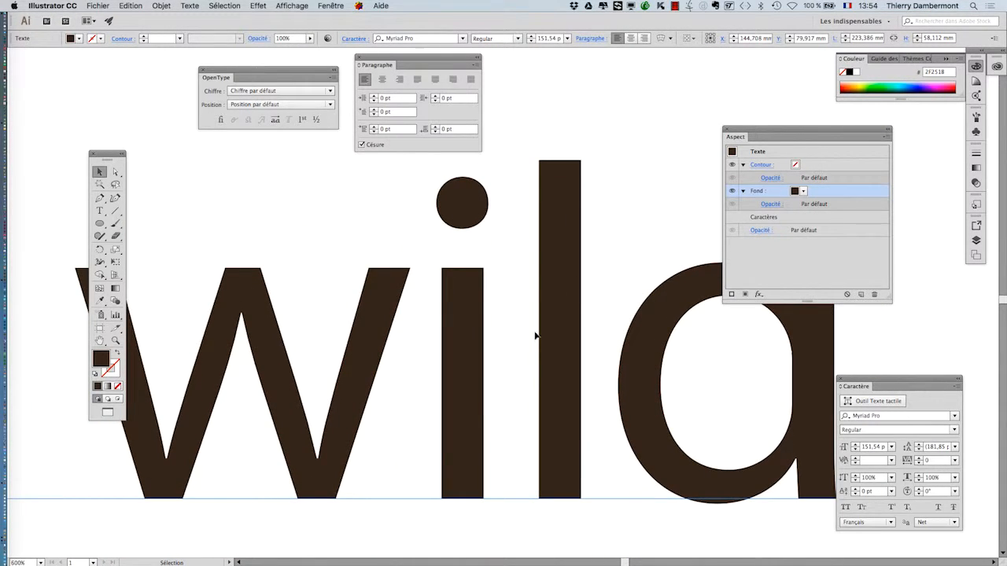
scroll(534, 379, down, 2)
scroll(494, 371, up, 1)
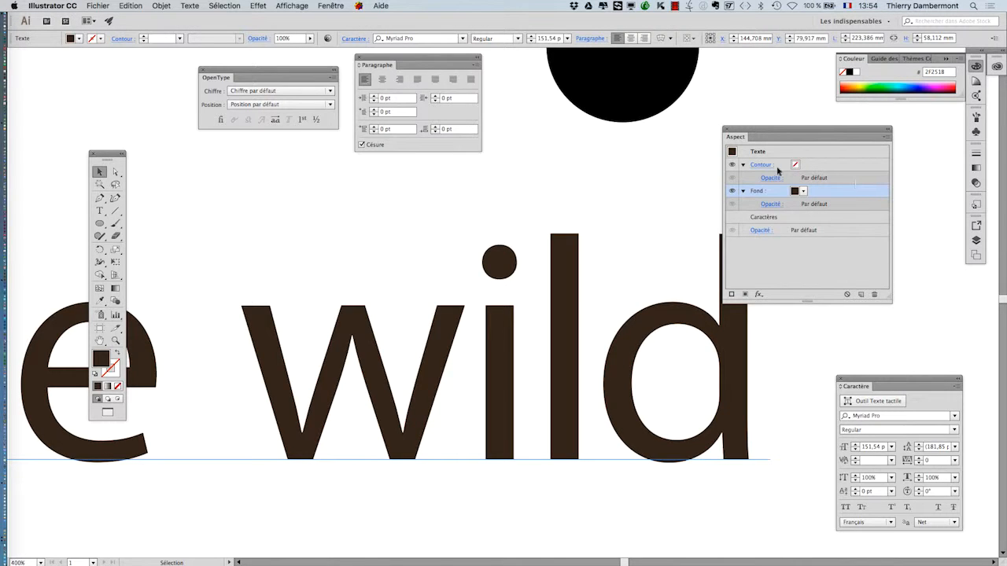
- Look through the document's colour swatches in an enlarged Nuancier and close it without choosing a colour
click(342, 4)
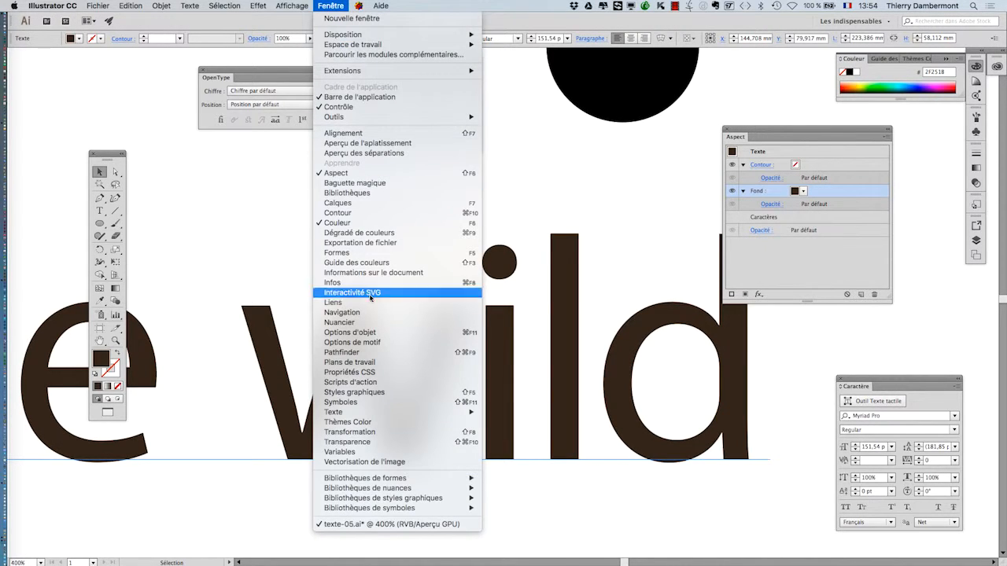
click(366, 322)
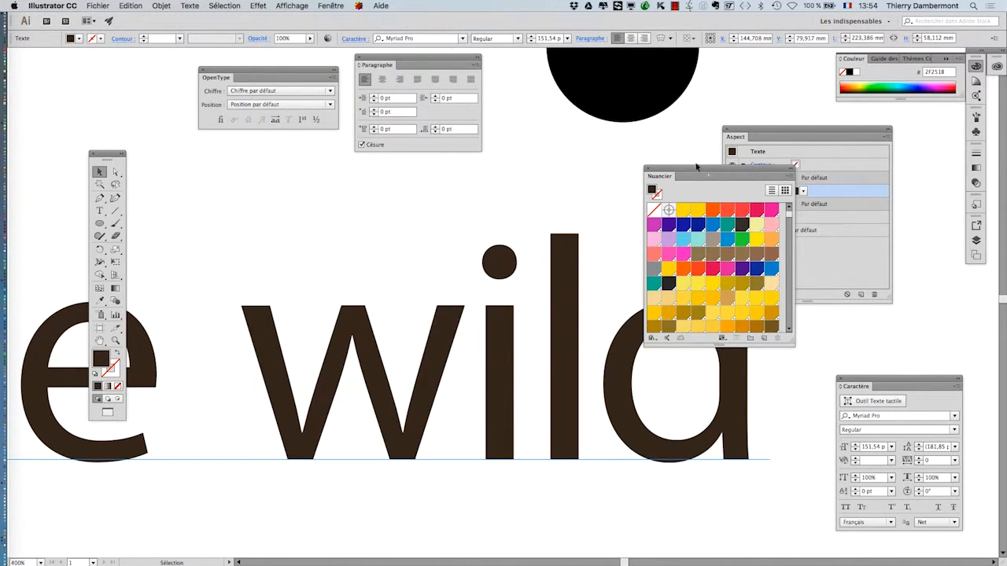
drag(696, 167, 502, 135)
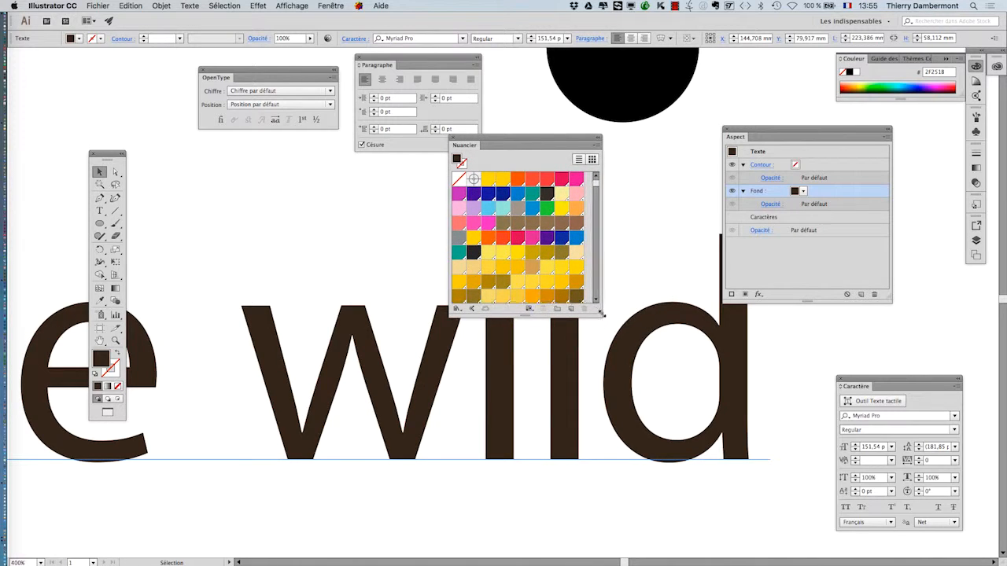
drag(600, 313, 767, 455)
scroll(729, 342, down, 10)
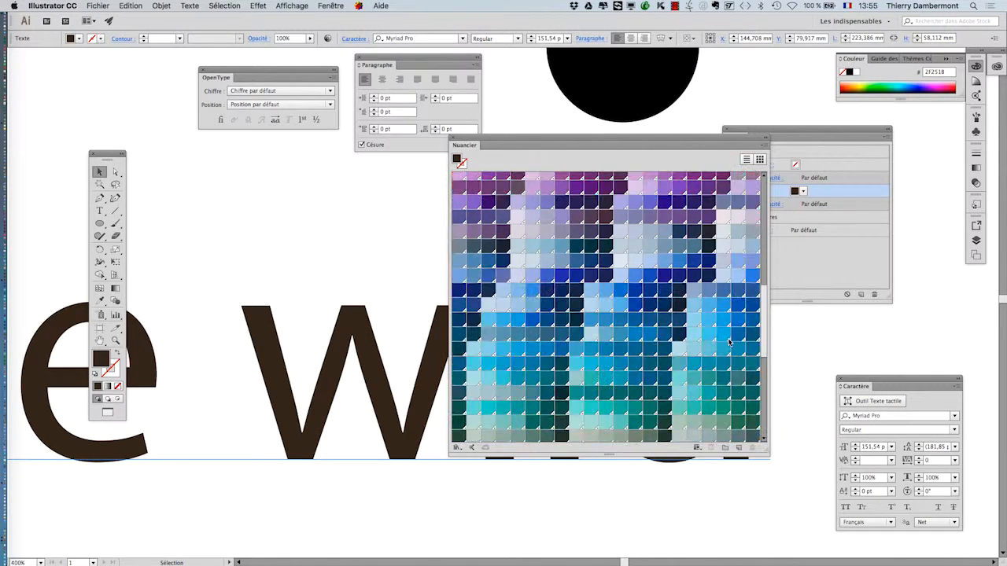
scroll(728, 342, up, 10)
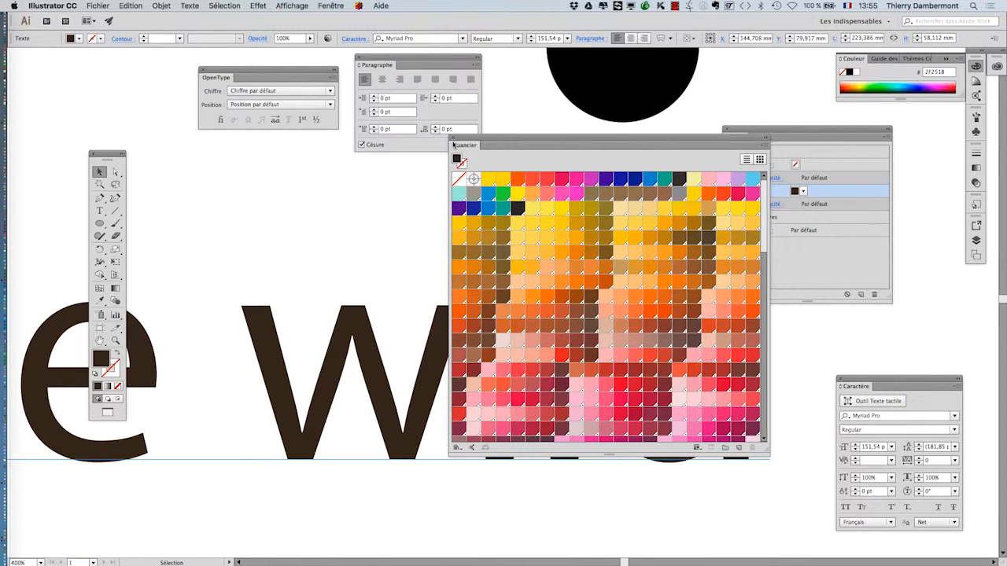
click(453, 139)
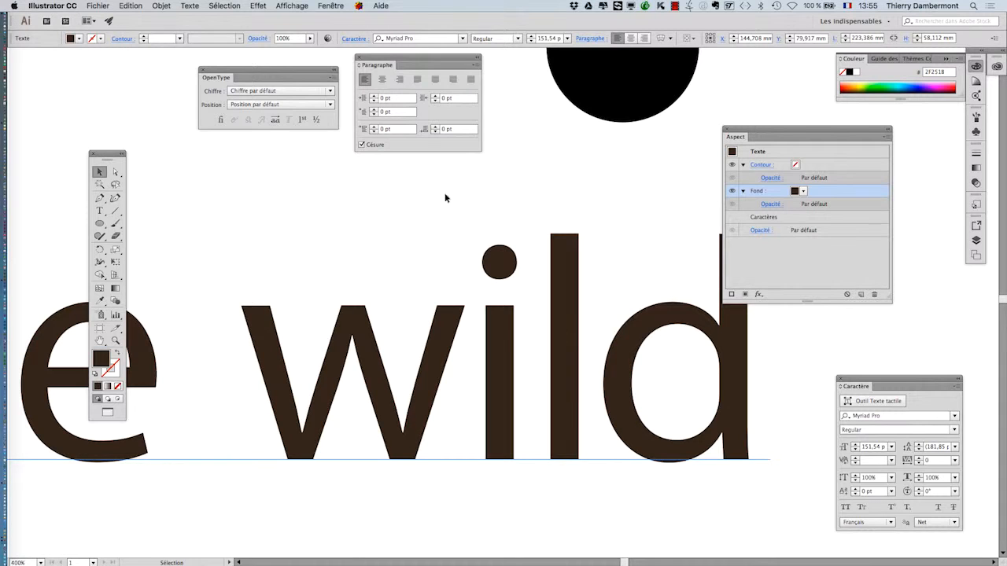
- Load the default swatch library RVB de base and enlarge it to show all its swatches
click(331, 5)
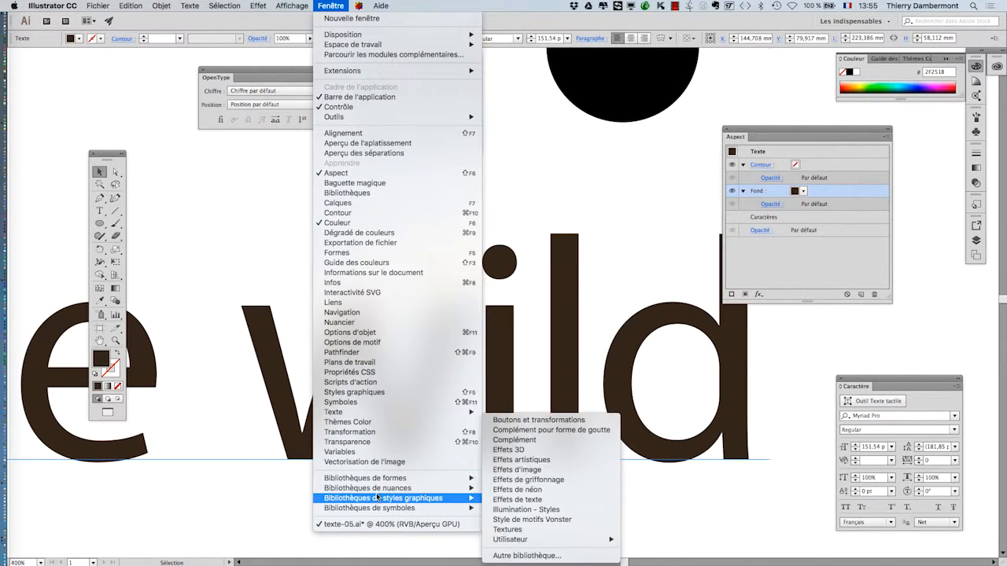
mouse_move(398, 489)
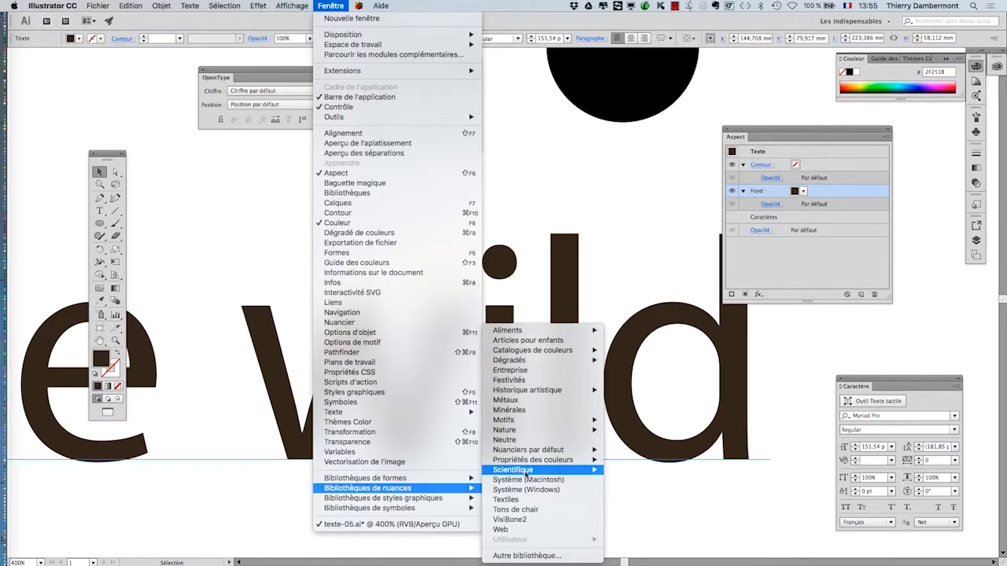
mouse_move(541, 472)
mouse_move(560, 452)
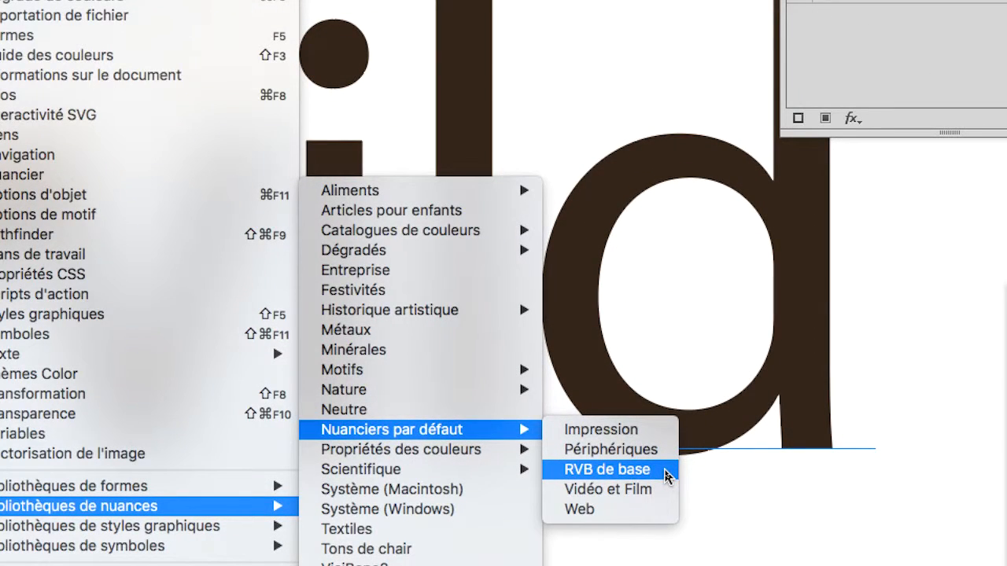
click(665, 470)
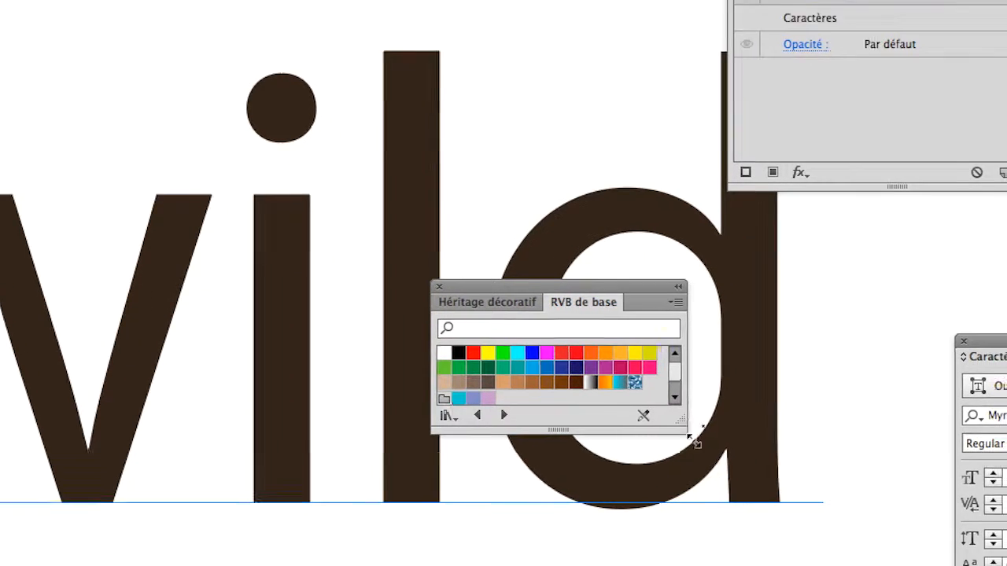
drag(730, 375, 763, 471)
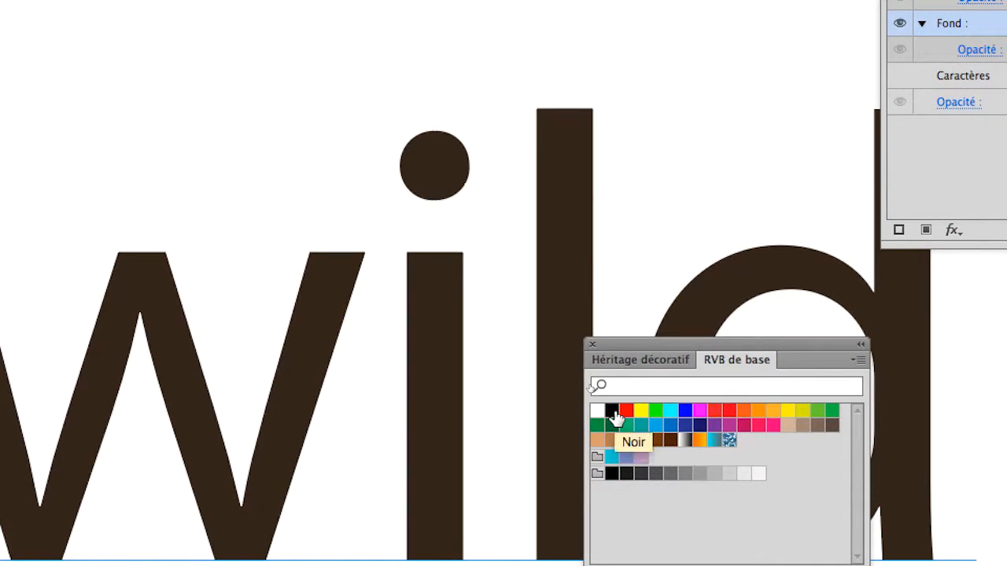
- Set the new fill of the "in the wild" text object to the Noir swatch and bring the whole text back into view
click(612, 412)
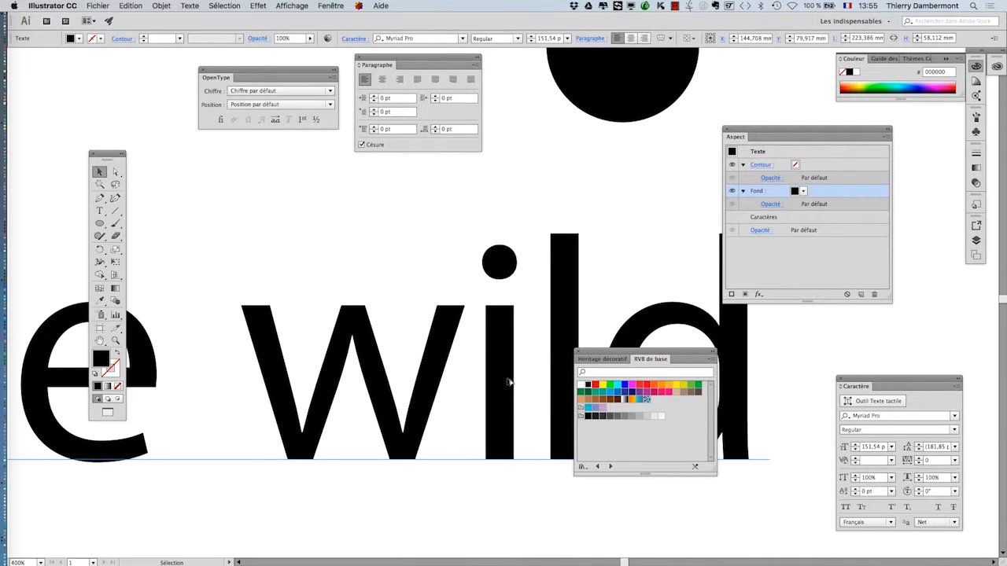
scroll(509, 383, down, 3)
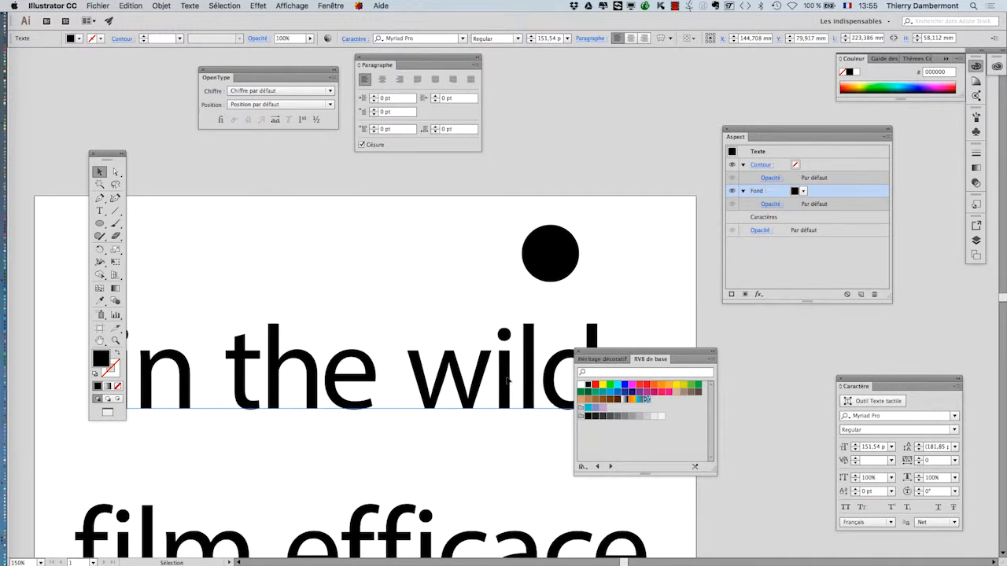
drag(387, 338, 449, 241)
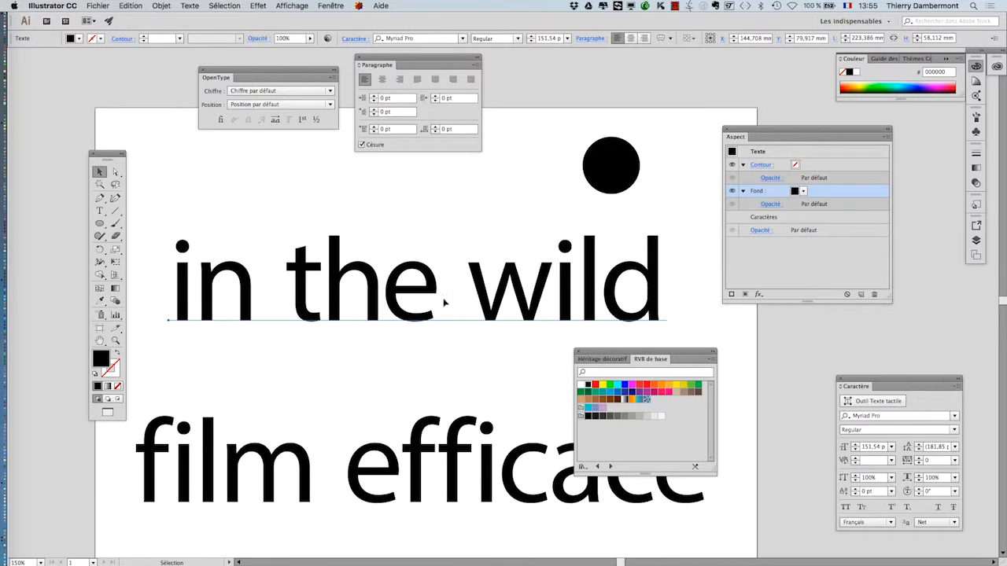